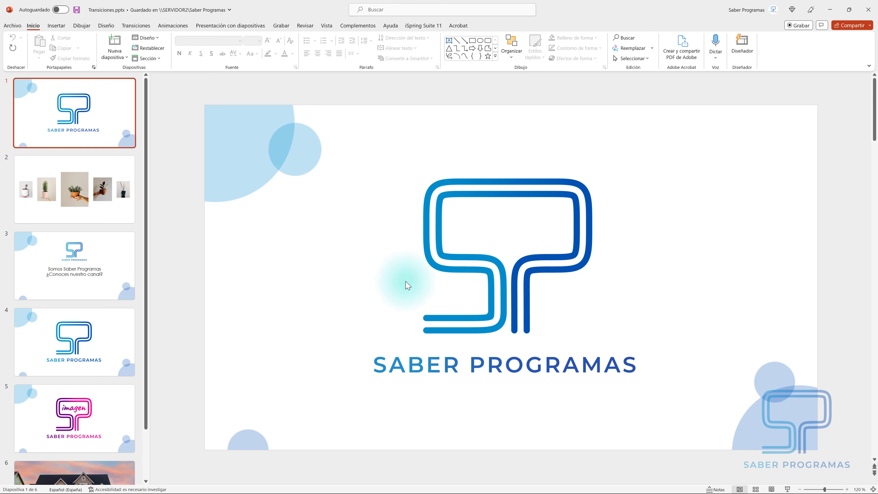
Duplicate slide 1 to create a copy as slide 2.
click(471, 246)
click(476, 362)
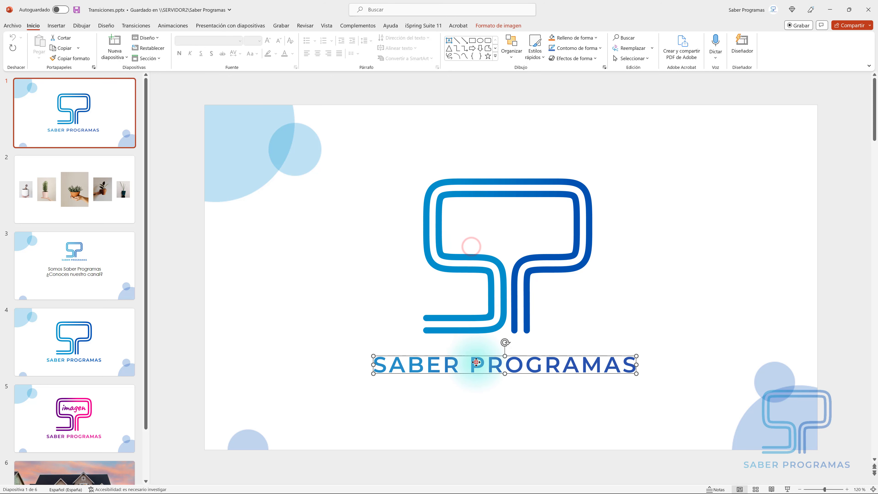
click(476, 328)
click(386, 287)
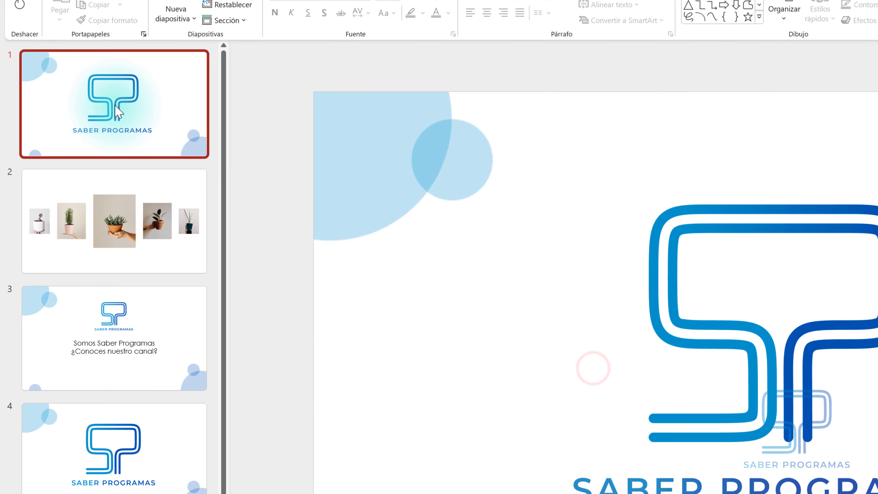
right_click(84, 115)
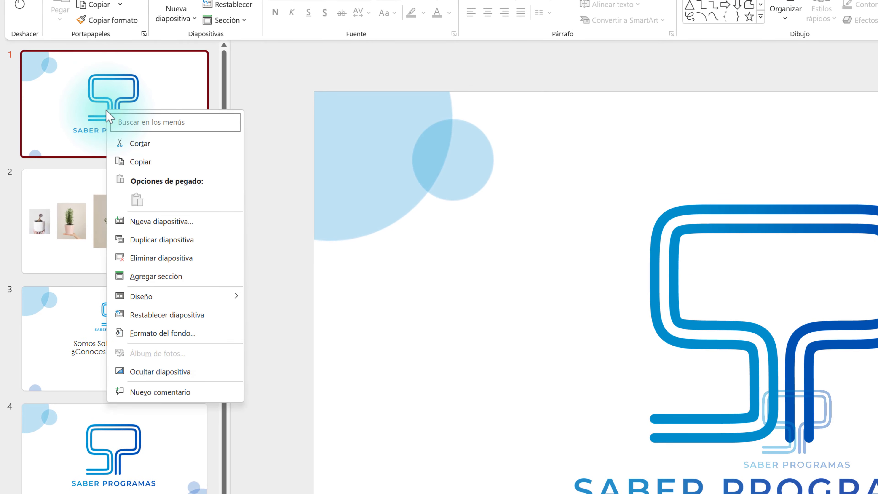
click(135, 239)
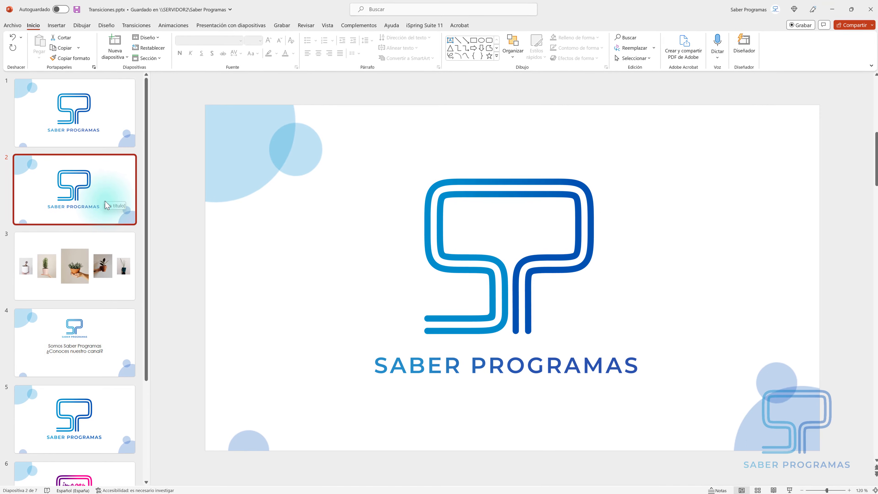
On slide 2, shrink the logo into the top-right corner and move the smaller SABER PROGRAMAS title down.
click(479, 276)
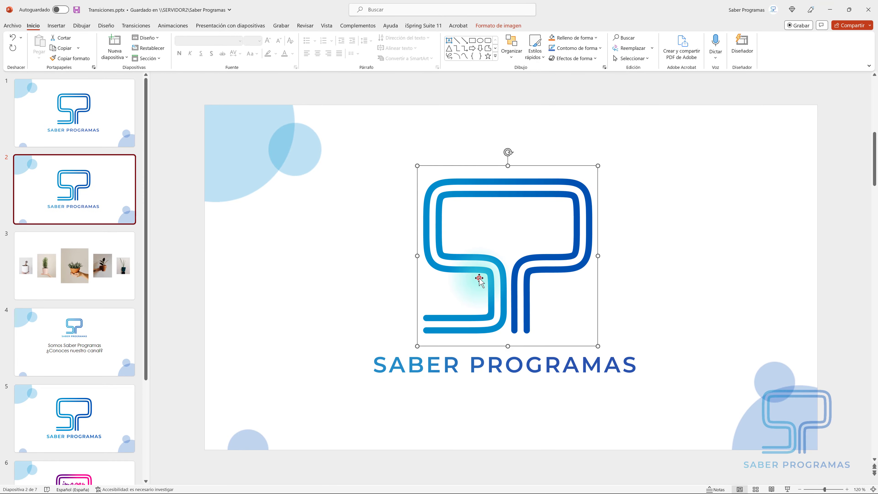
mouse_move(417, 346)
mouse_down()
mouse_move(496, 250)
mouse_move(519, 245)
mouse_up()
drag(551, 213, 745, 171)
click(545, 366)
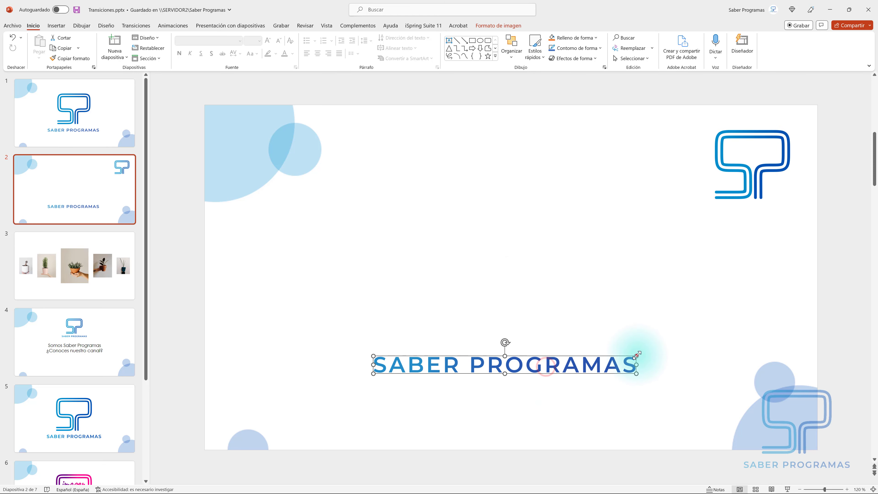
mouse_move(636, 354)
mouse_down()
mouse_move(580, 359)
mouse_move(541, 403)
mouse_move(544, 438)
mouse_up()
click(537, 365)
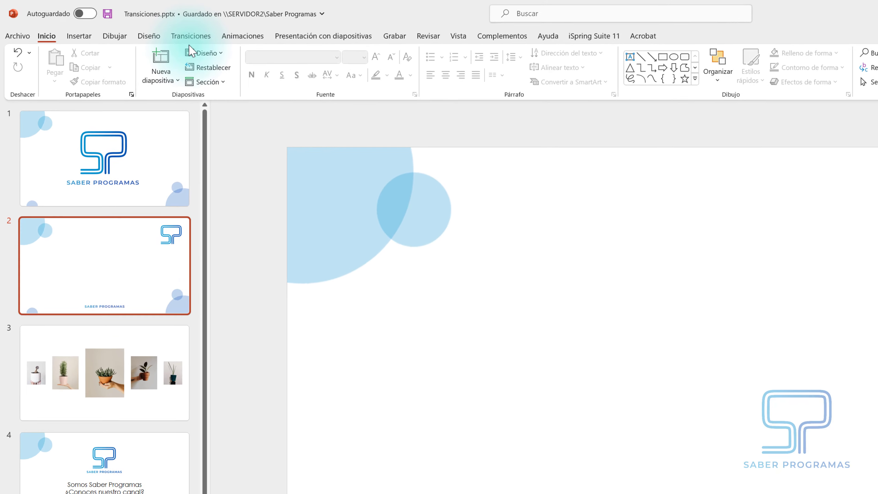
Apply the Transformar transition to slide 2 and preview the logo morphing into the corner.
click(134, 27)
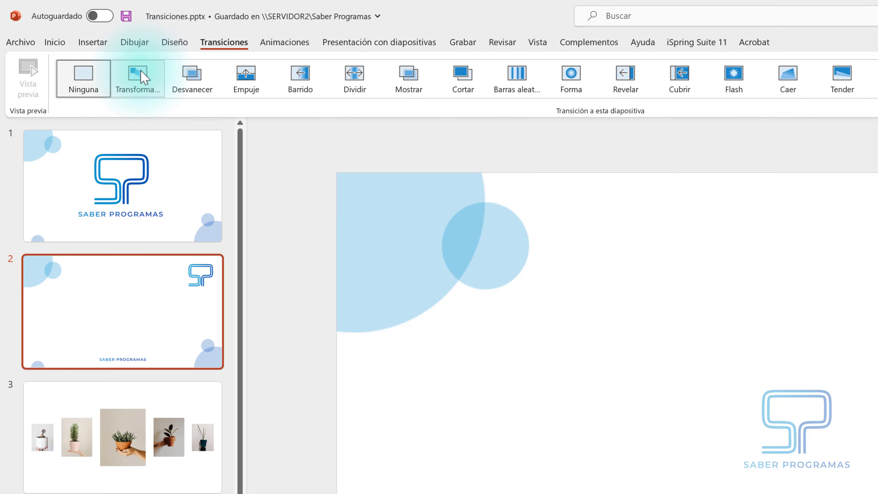
click(138, 77)
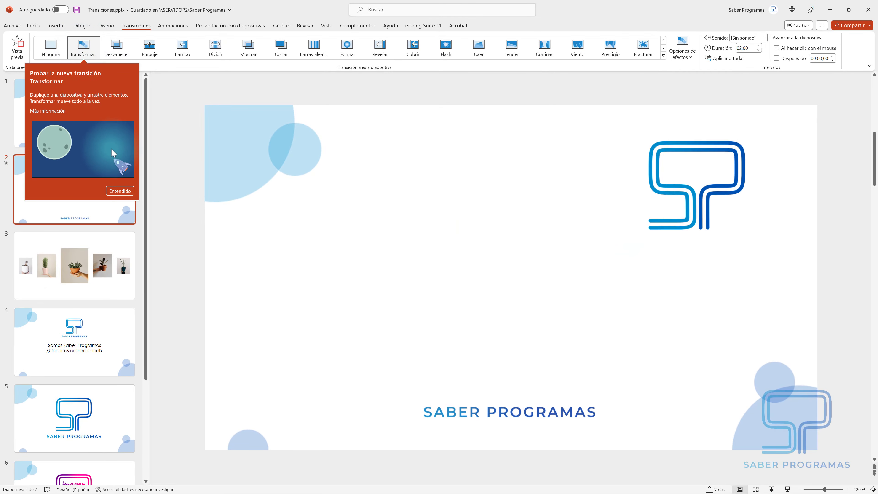
click(116, 191)
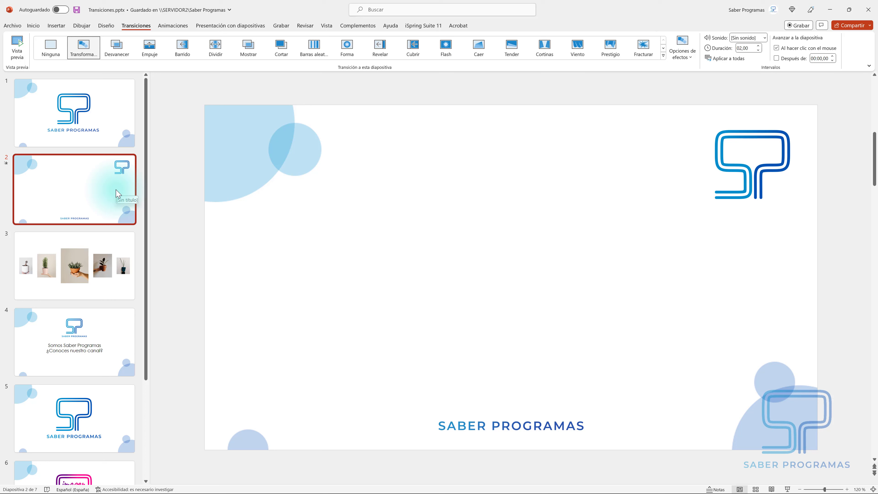
click(13, 50)
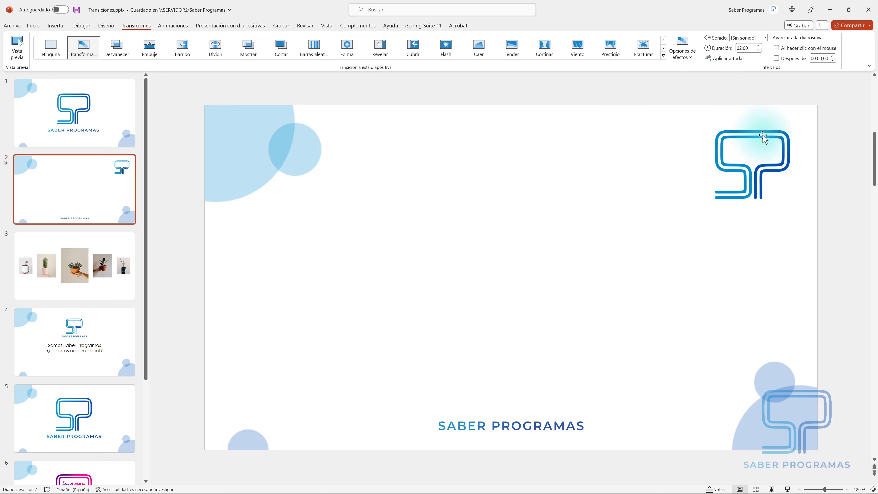
click(751, 148)
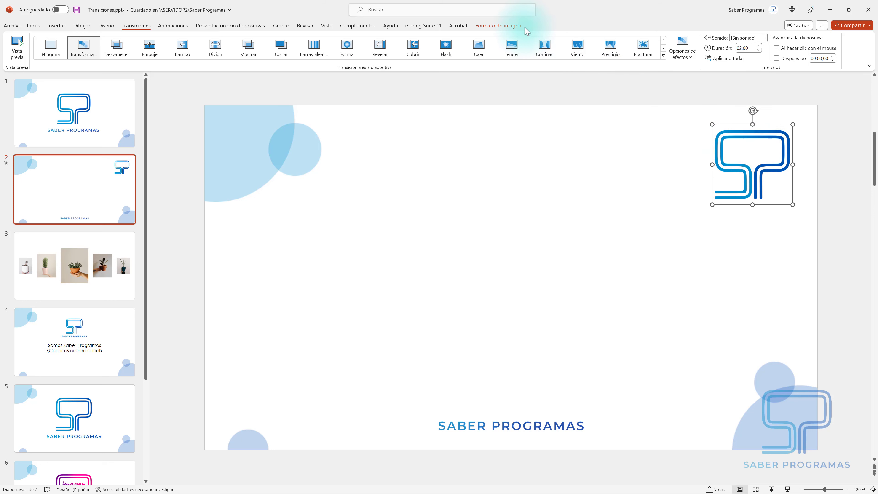
Apply a transparency preset to the corner logo and recolor the SABER PROGRAMAS title gold.
click(513, 26)
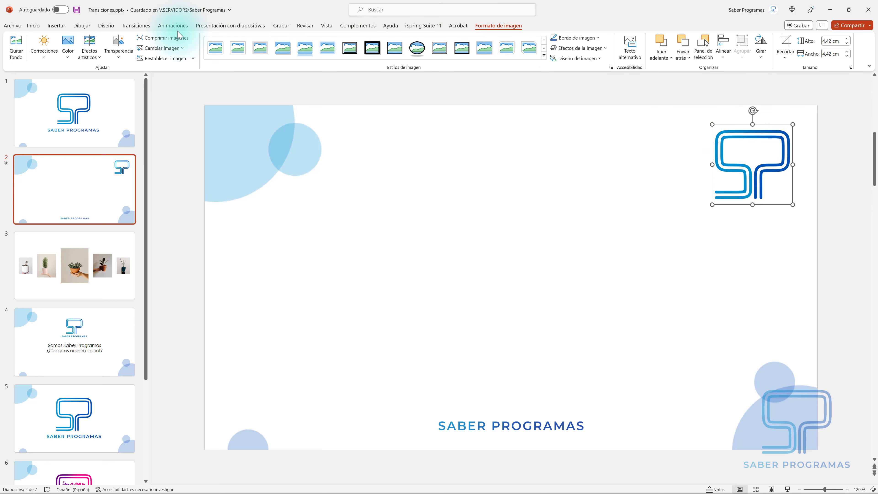
click(118, 49)
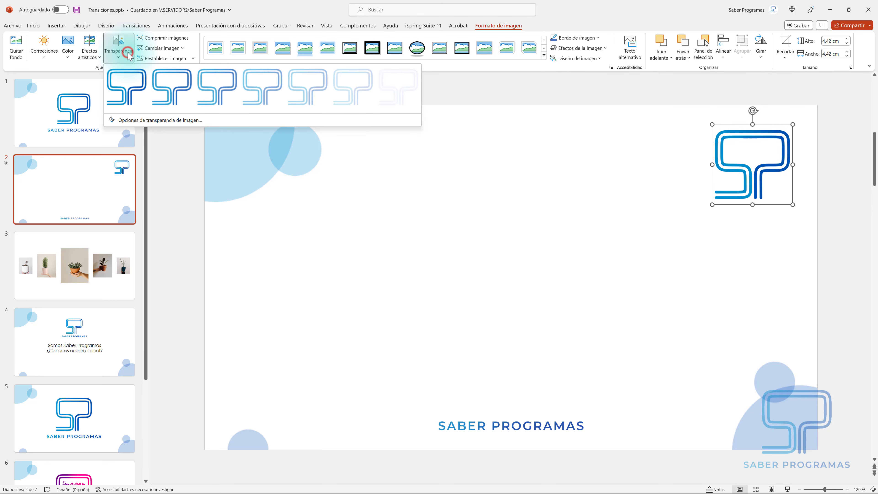
click(265, 90)
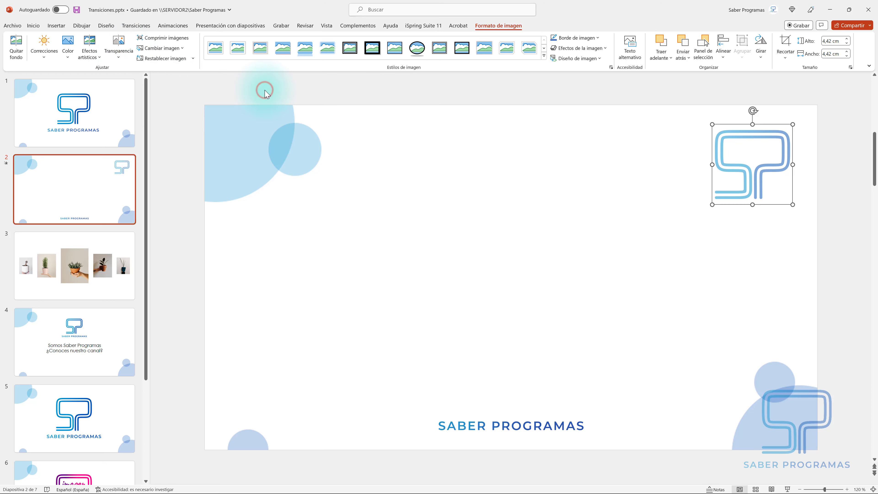
click(468, 424)
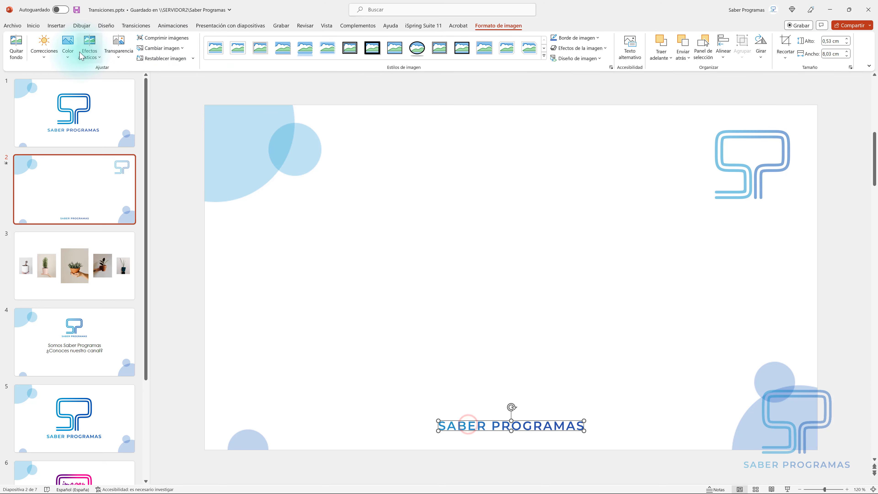
click(68, 46)
click(279, 220)
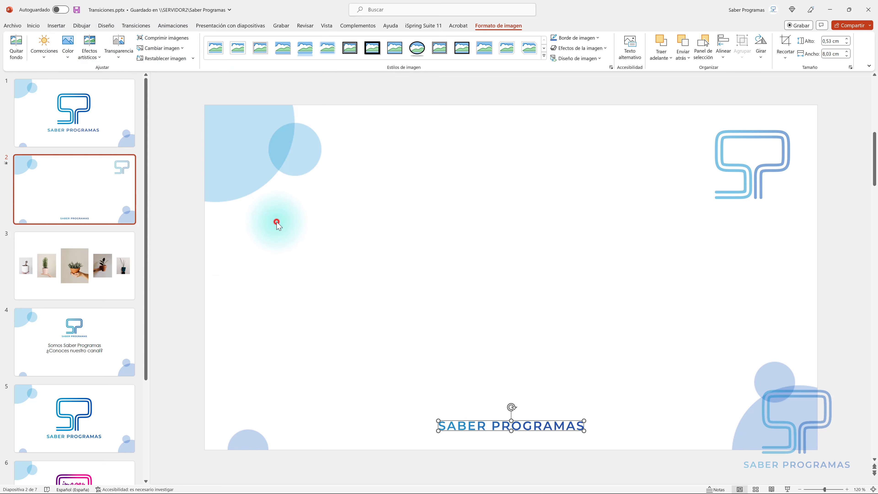
Preview the Transformar transition again, then go to slide 3 with the plant photos.
click(392, 285)
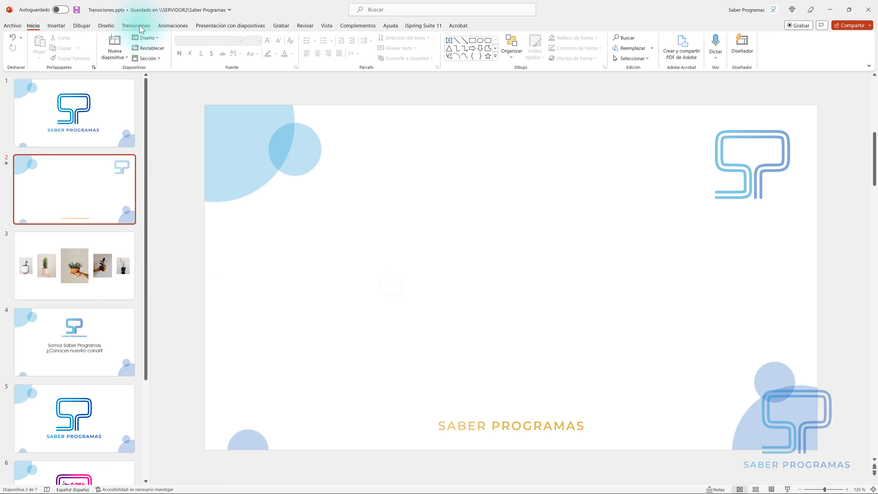
click(135, 26)
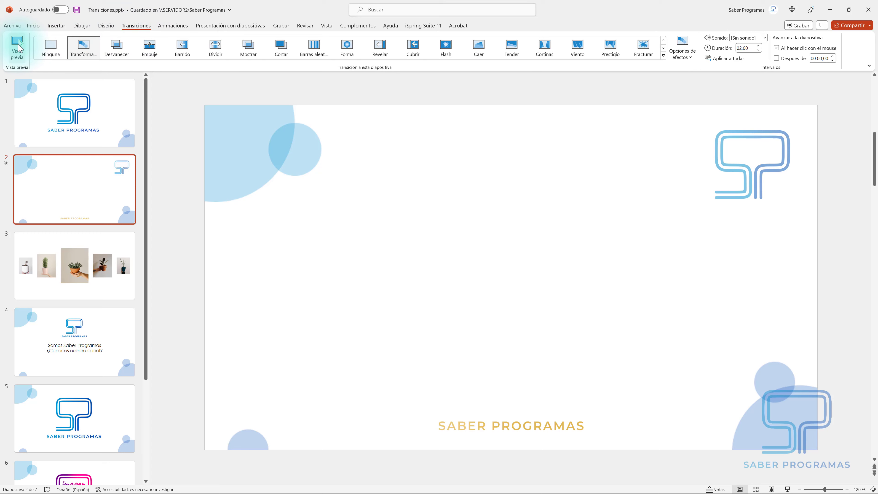
click(18, 47)
click(64, 257)
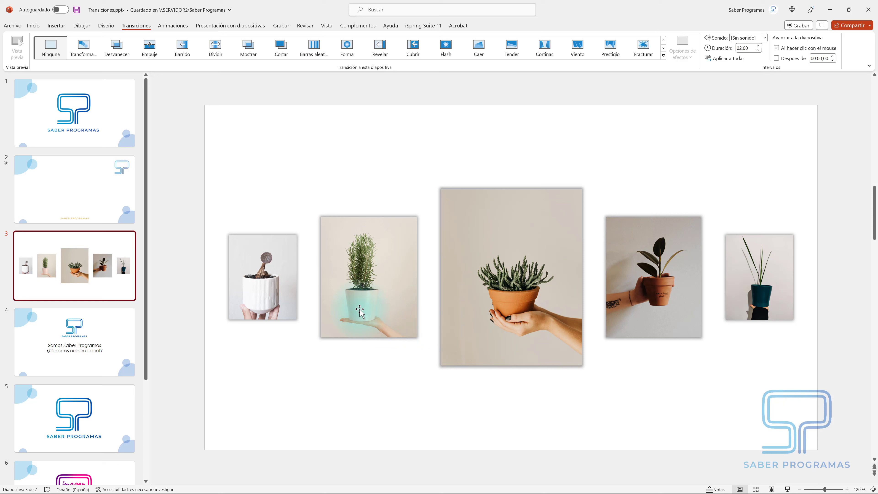
Open the Selection Pane listing the plant photos Imagen 1 to Imagen 5, undoing stray moves.
click(369, 256)
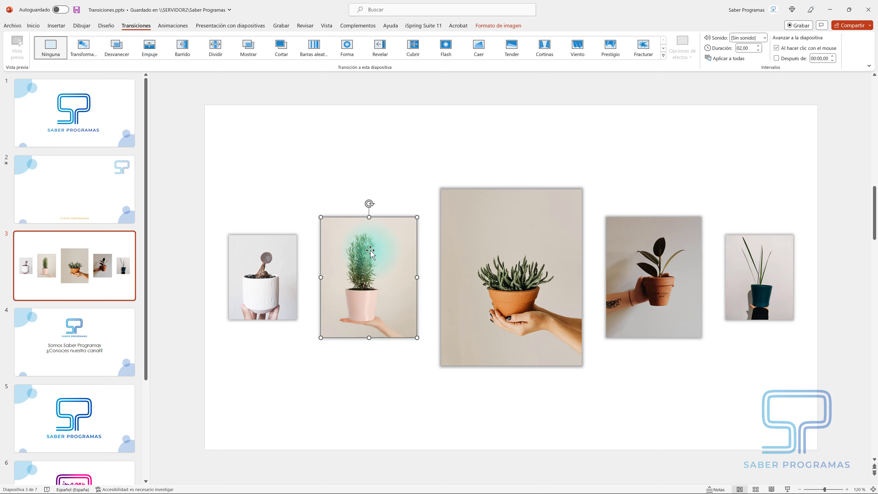
click(499, 25)
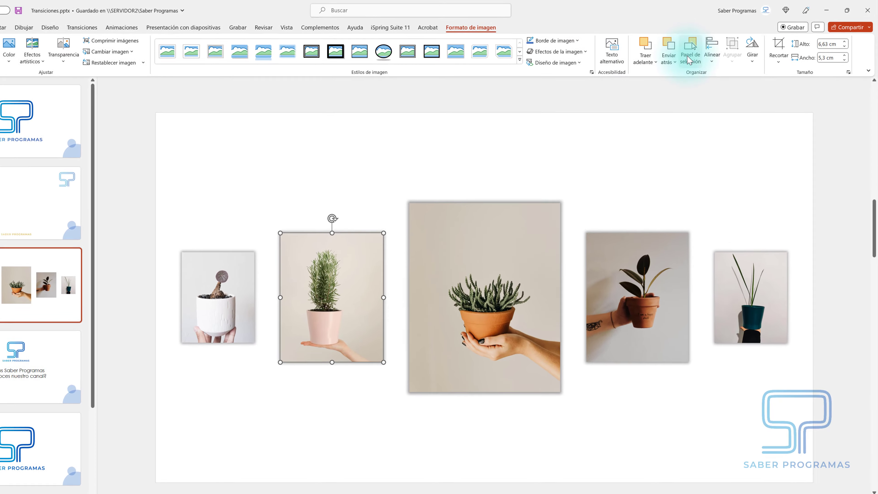
click(703, 48)
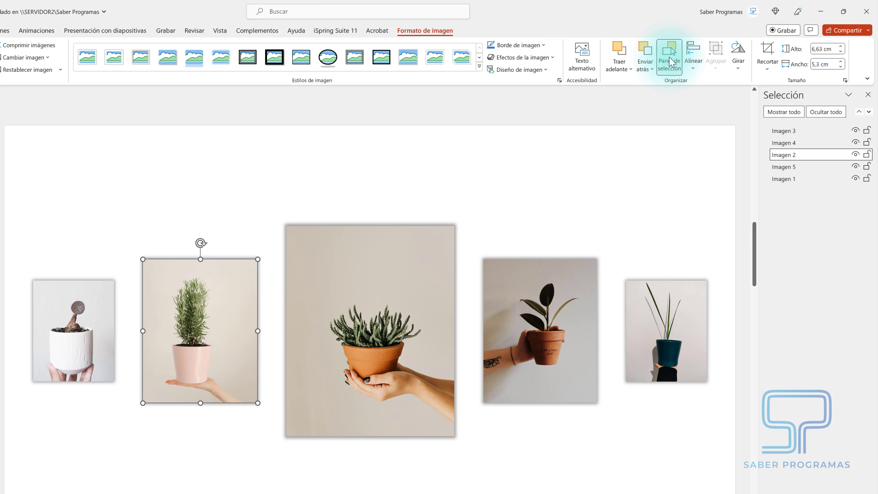
click(796, 131)
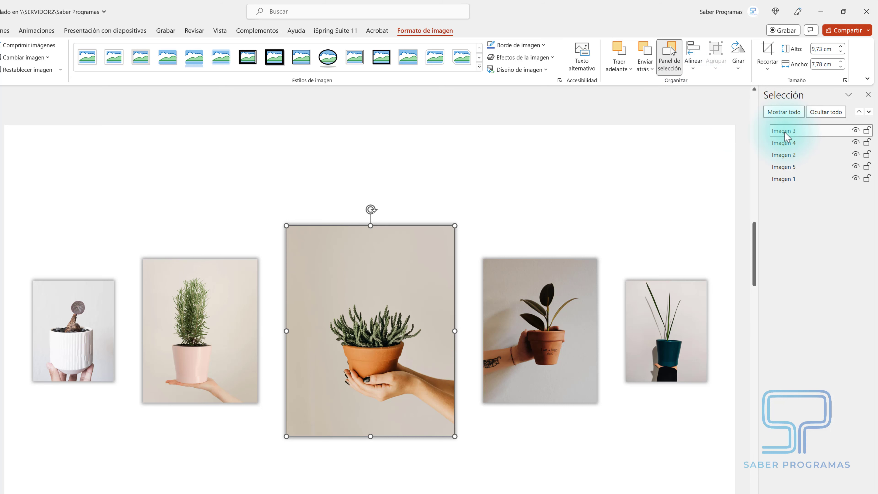
mouse_move(339, 346)
mouse_down()
mouse_move(464, 347)
mouse_move(102, 341)
mouse_up()
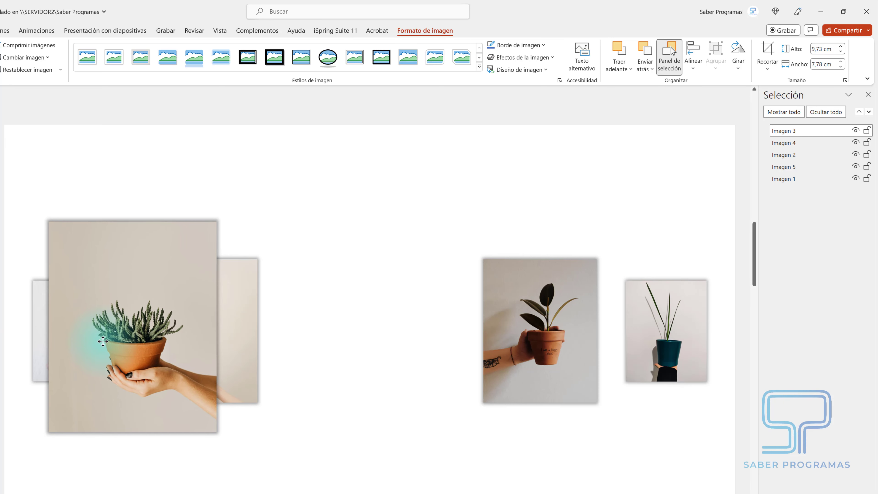
key(ctrl+z)
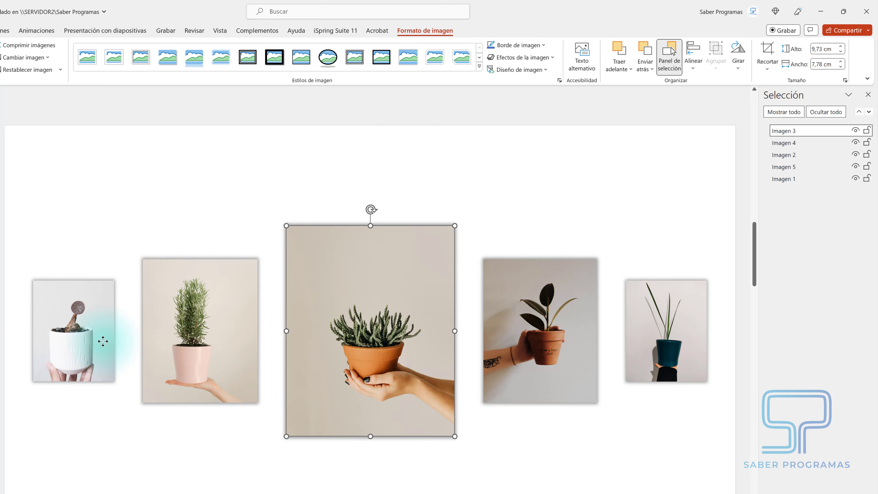
click(800, 181)
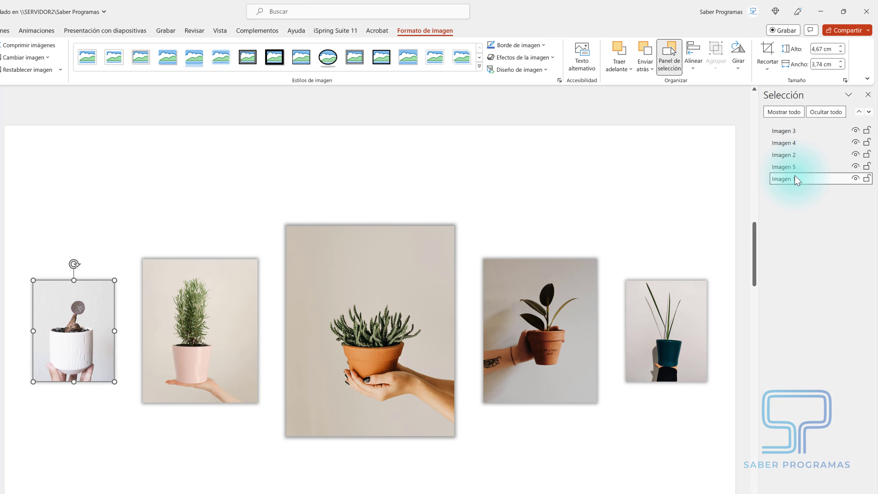
click(75, 316)
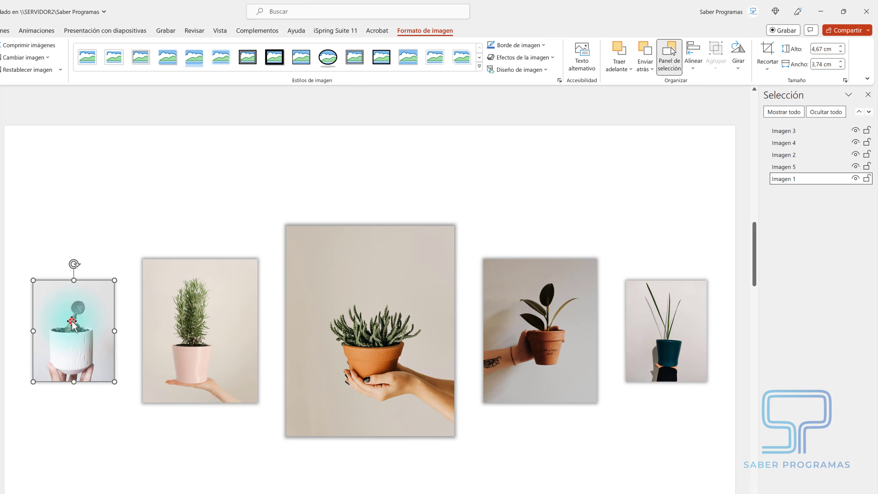
mouse_move(72, 322)
mouse_down()
mouse_move(661, 331)
mouse_move(439, 282)
mouse_up()
key(Escape)
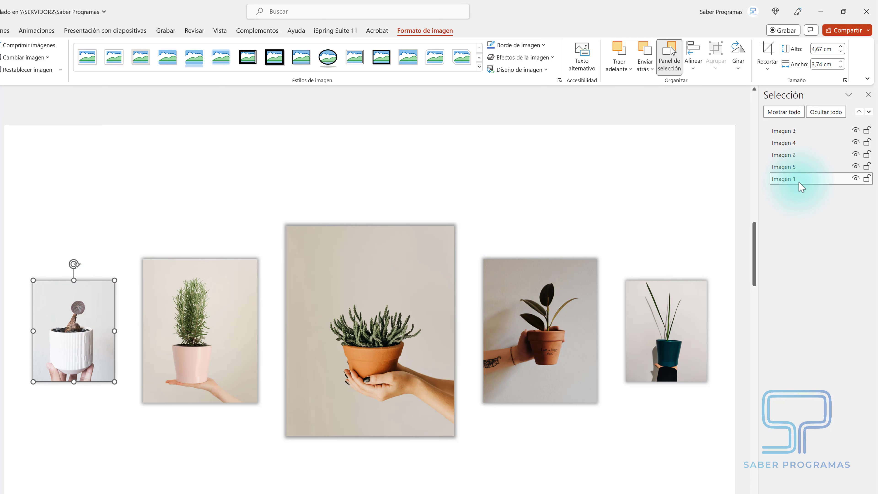
Drag Imagen 2 and Imagen 3 down so the list reads Imagen 5, 4, 3, 2, 1.
click(798, 155)
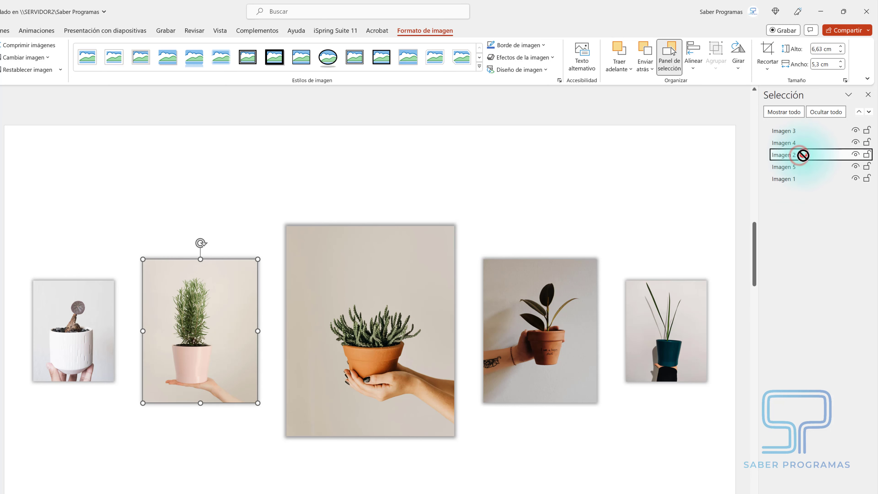
drag(802, 155, 803, 173)
click(810, 134)
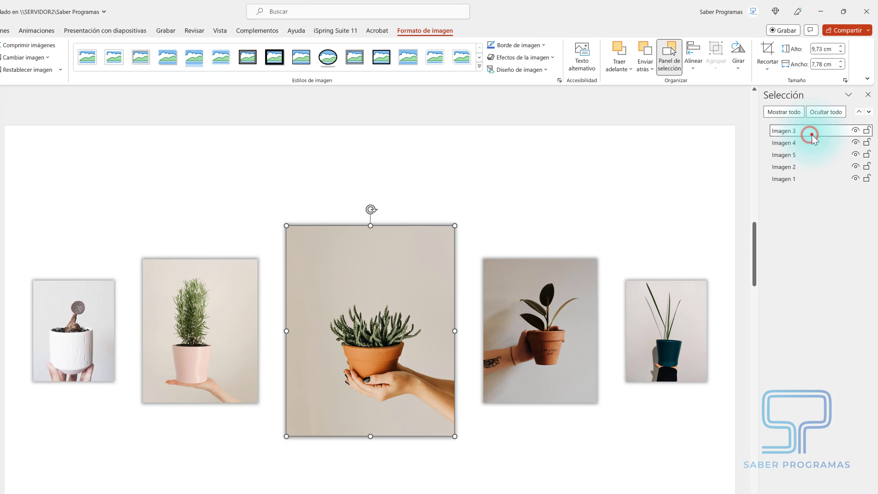
mouse_move(811, 135)
mouse_down()
mouse_move(810, 161)
mouse_move(812, 149)
mouse_up()
click(811, 133)
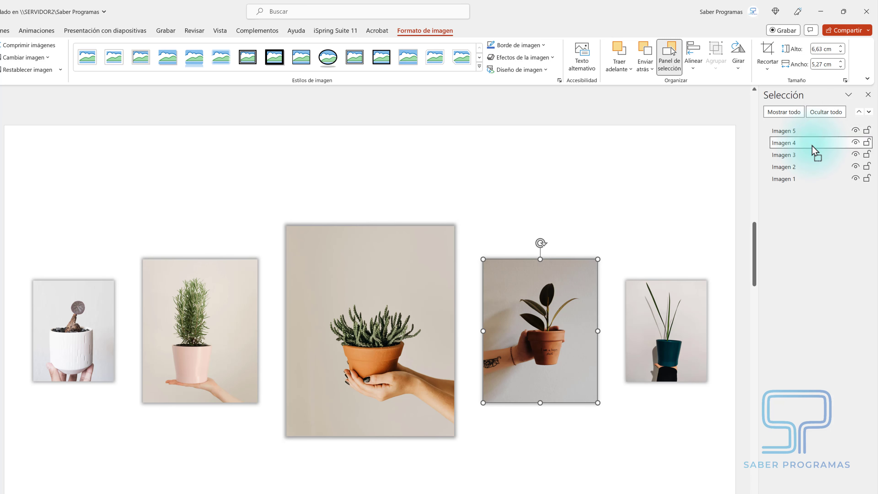
click(804, 131)
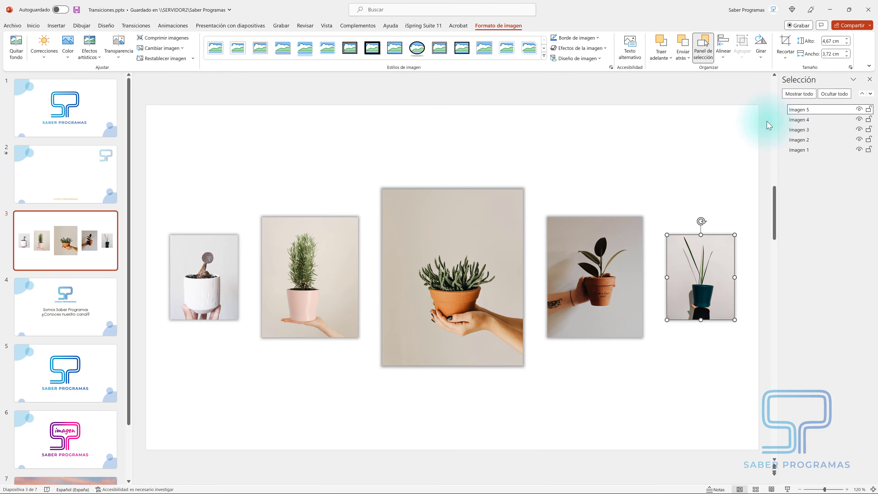
Close the Selection Pane and duplicate slide 3 as a new slide 4.
click(865, 80)
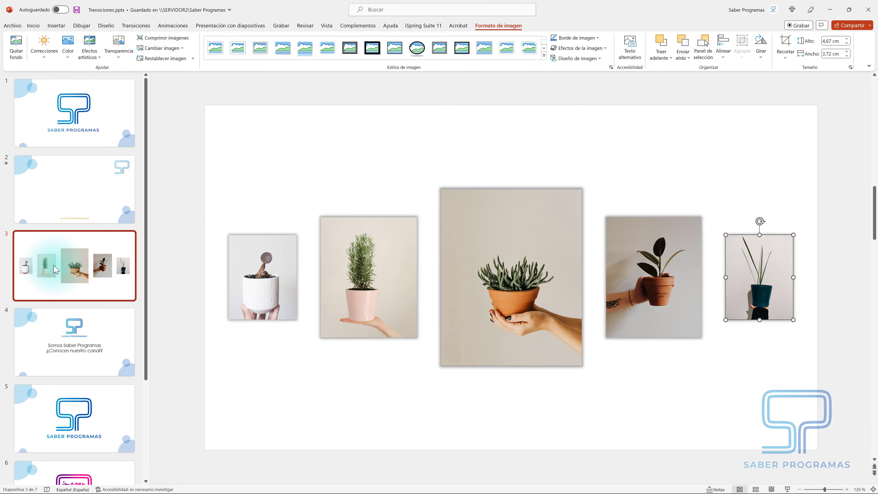
right_click(55, 269)
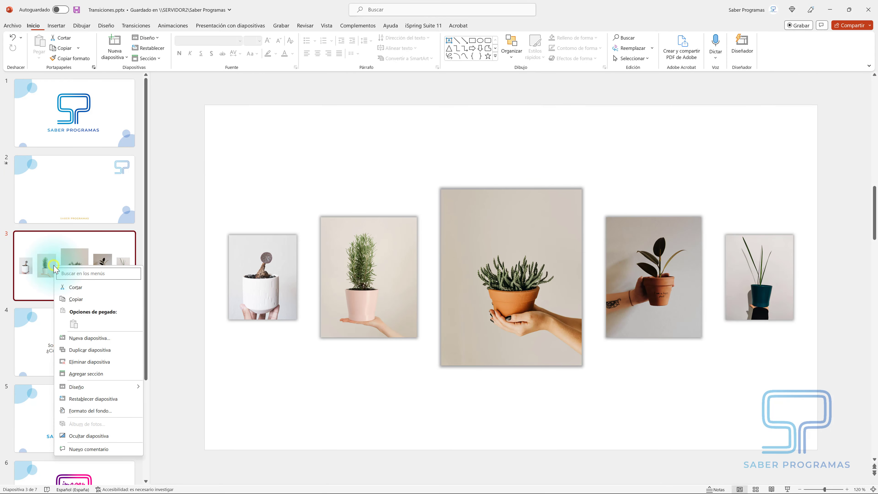
click(89, 351)
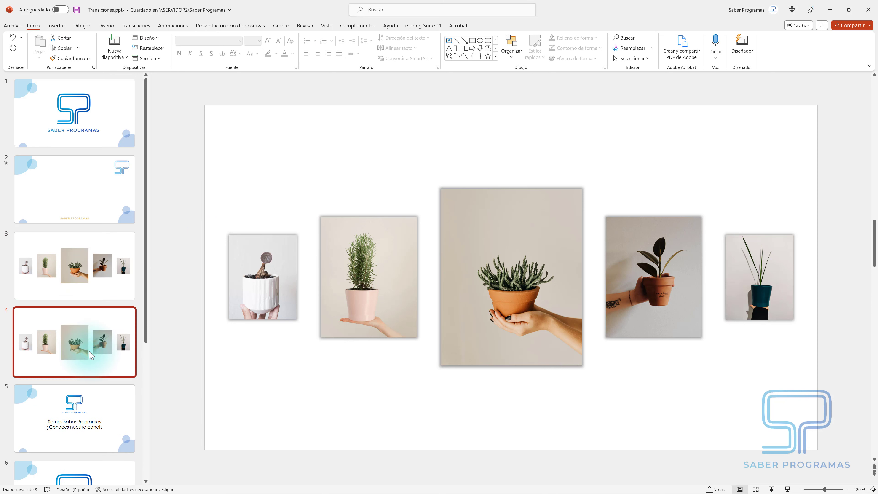
On slide 4, move the white-pot photo to the far right and shift the other photos left.
click(254, 276)
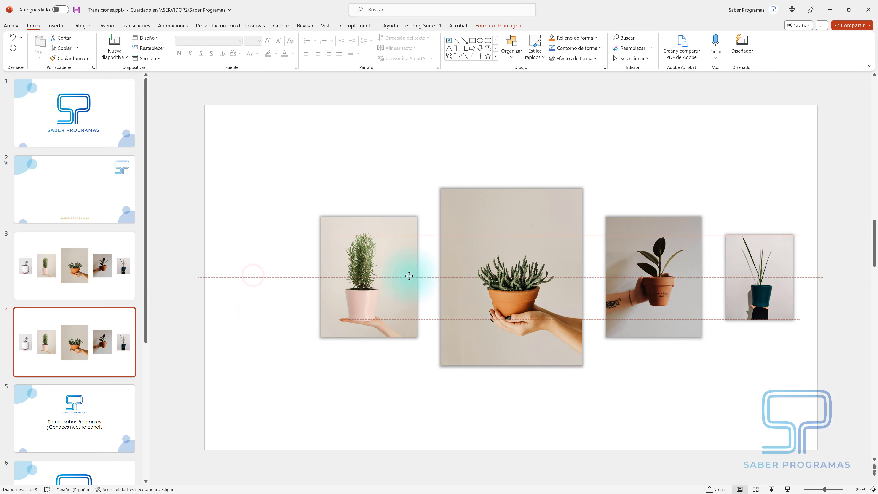
drag(256, 276, 716, 272)
drag(748, 271, 748, 271)
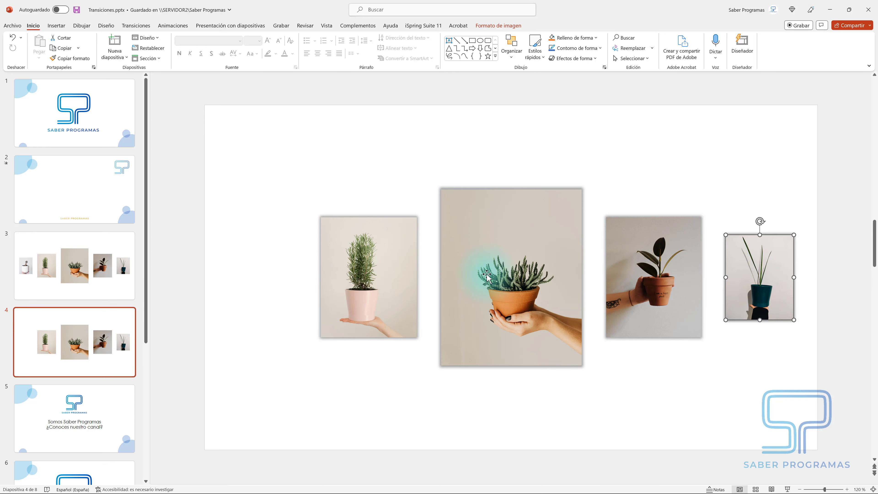
drag(360, 279, 270, 279)
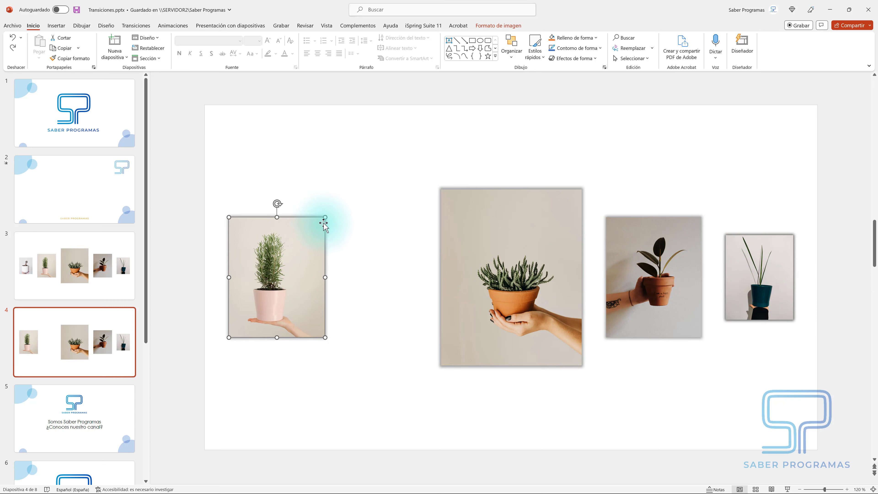
drag(325, 217, 310, 235)
drag(310, 337, 296, 319)
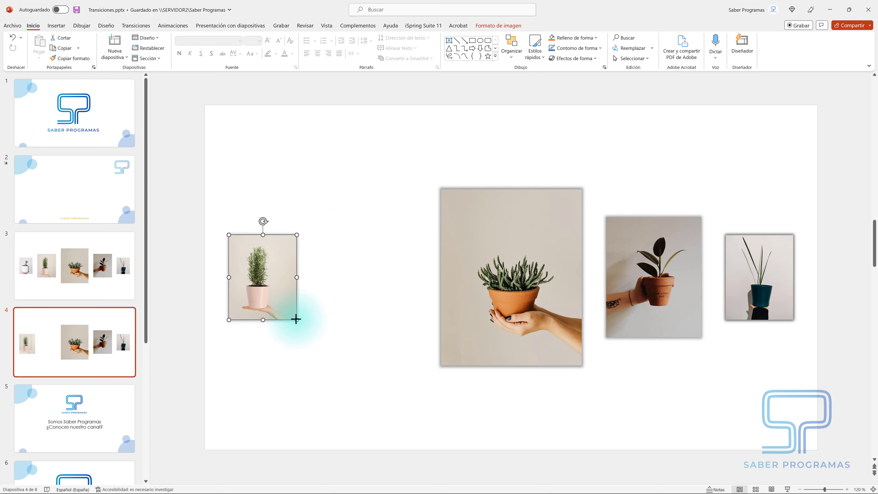
drag(495, 276, 375, 276)
drag(636, 276, 562, 275)
drag(740, 281, 644, 282)
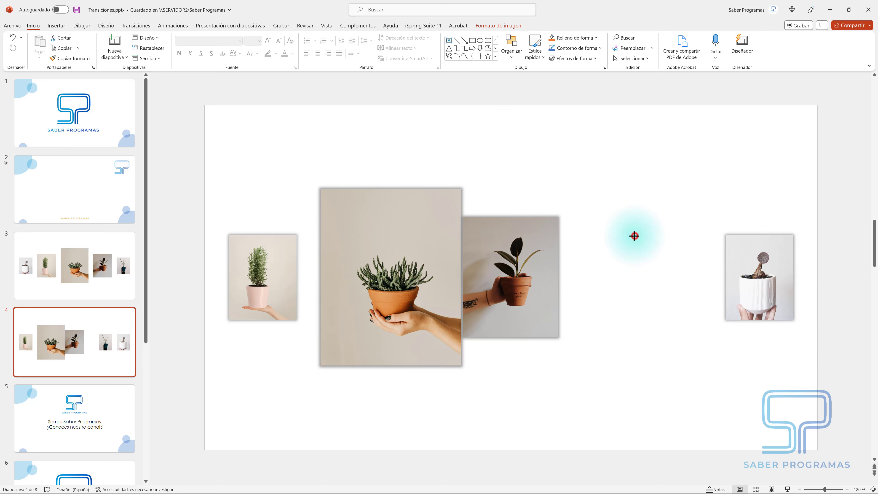
drag(633, 236, 626, 218)
drag(619, 319, 607, 337)
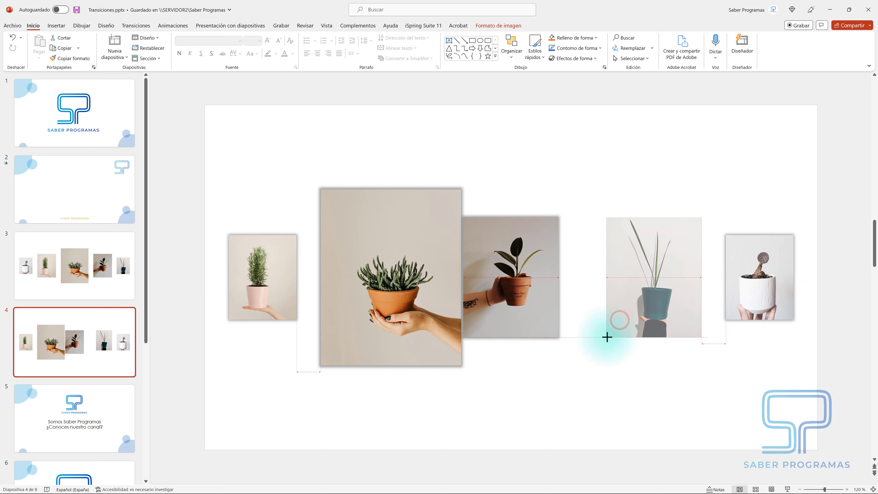
Enlarge the rubber plant to the large centre size and shrink the succulent to medium.
click(502, 306)
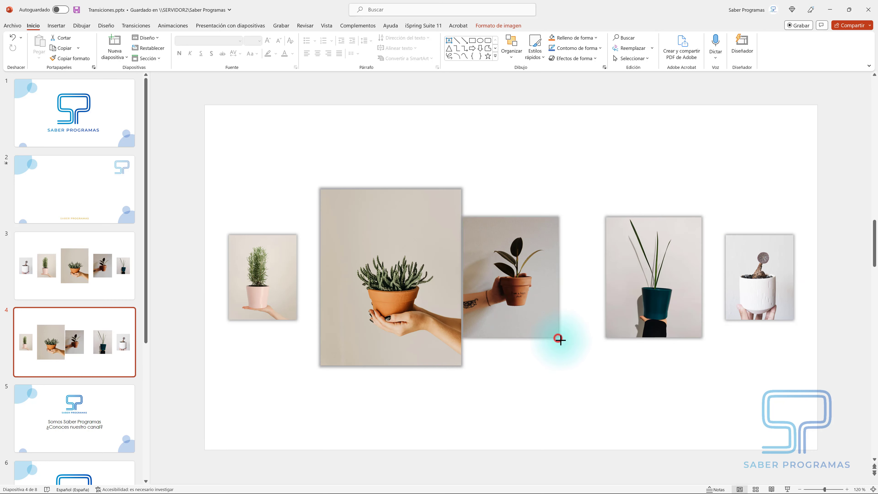
drag(559, 339, 581, 365)
click(354, 269)
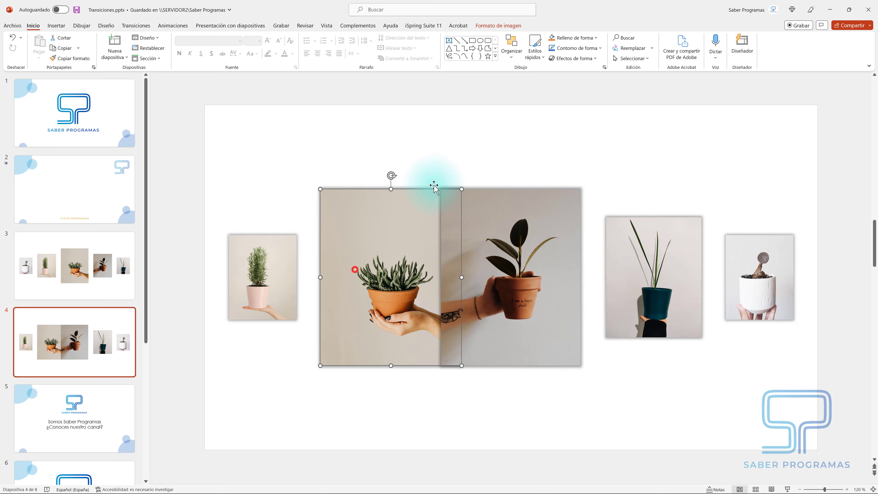
drag(461, 190, 423, 215)
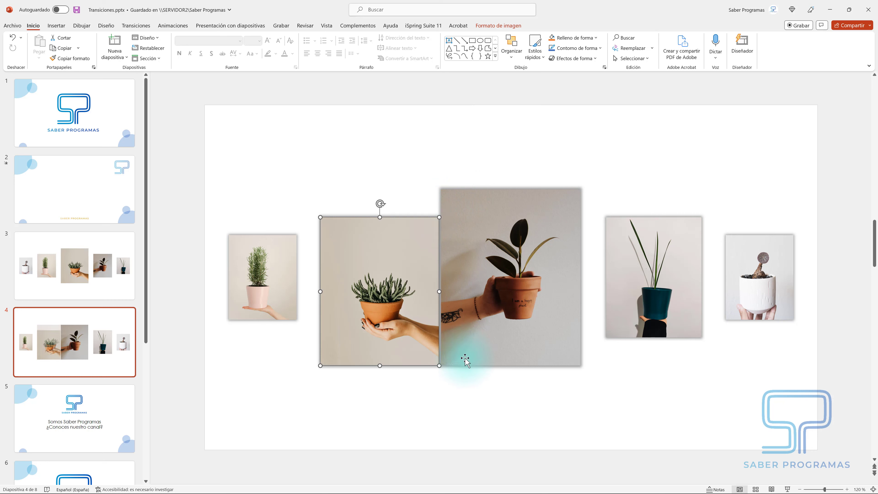
drag(438, 365, 410, 339)
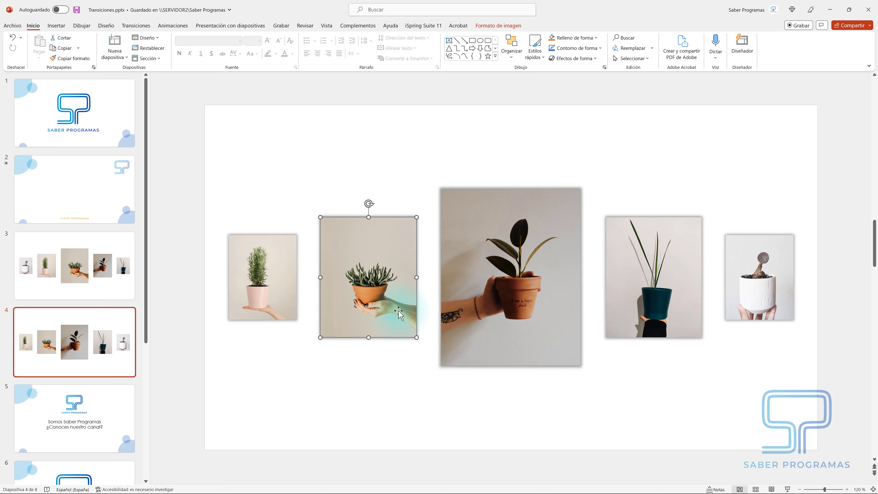
Bring the spider-plant photo to the front of the overlapping photos.
click(247, 282)
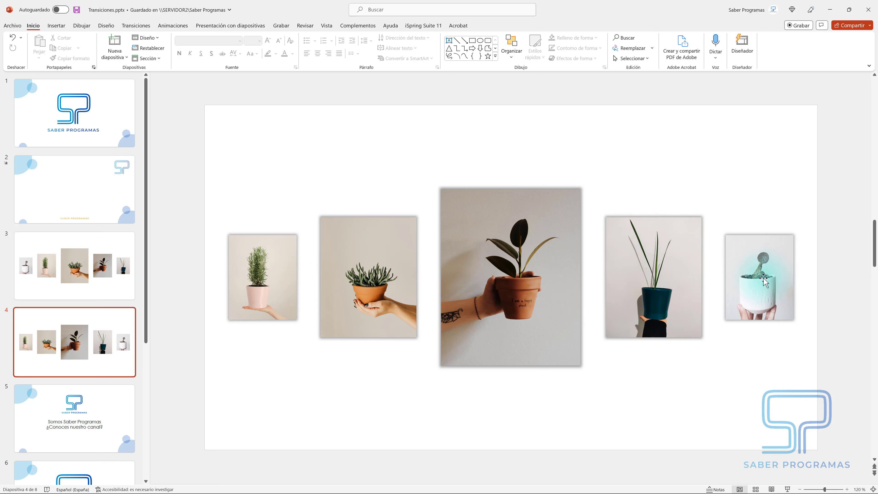
click(757, 274)
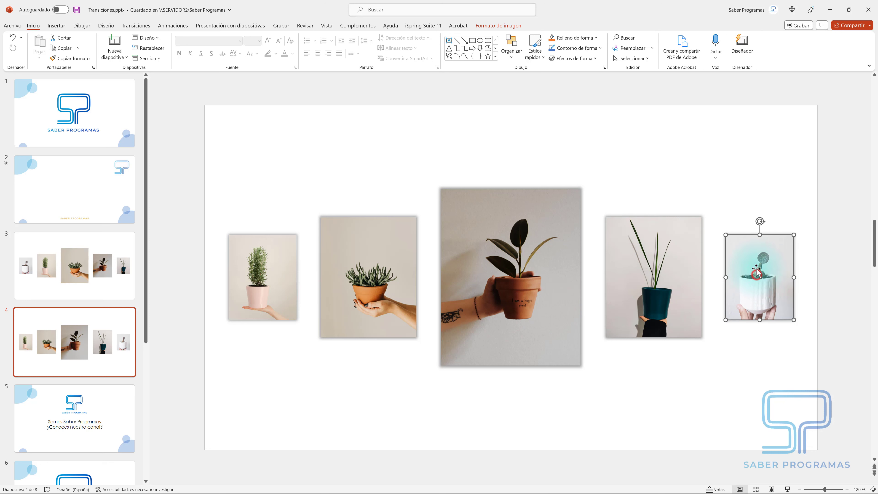
right_click(756, 269)
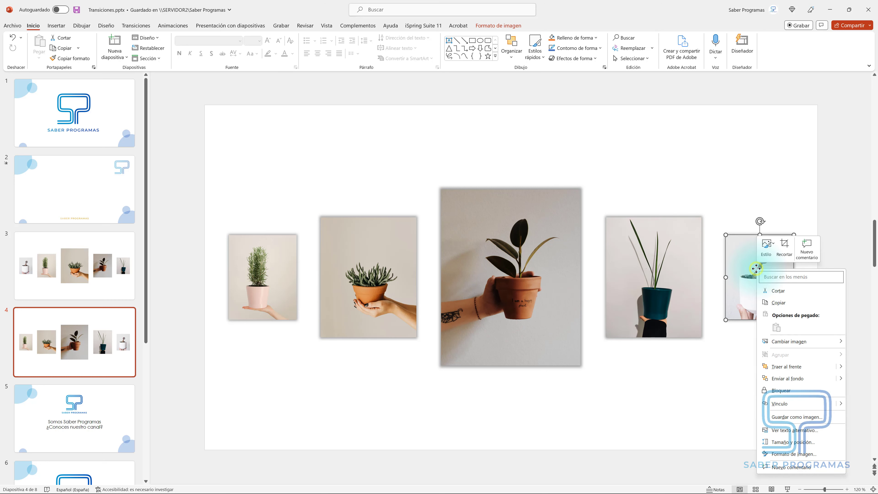
click(791, 378)
click(643, 271)
right_click(642, 265)
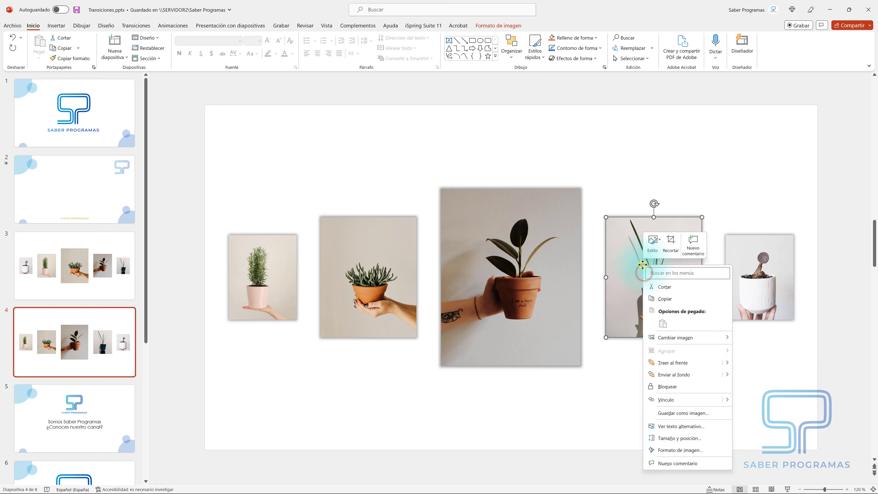
click(658, 364)
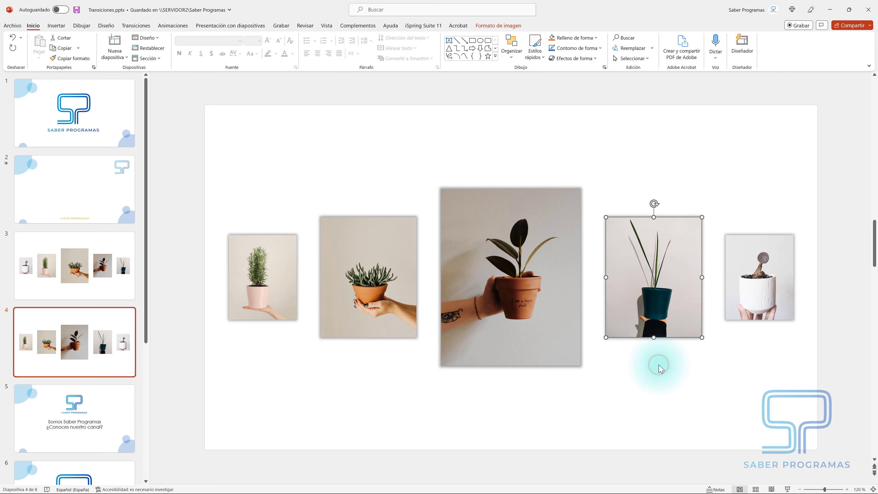
Set slide 4's transition to Transformación, then duplicate slide 4 to create slide 5.
click(140, 27)
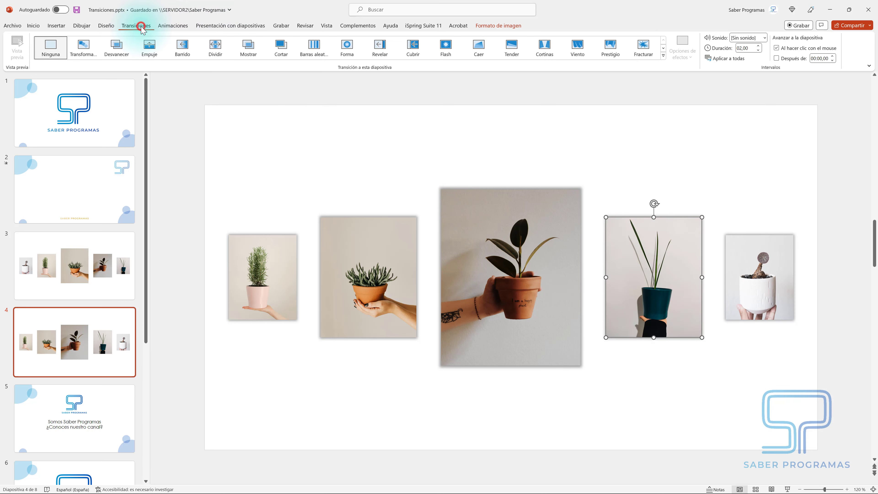
click(83, 48)
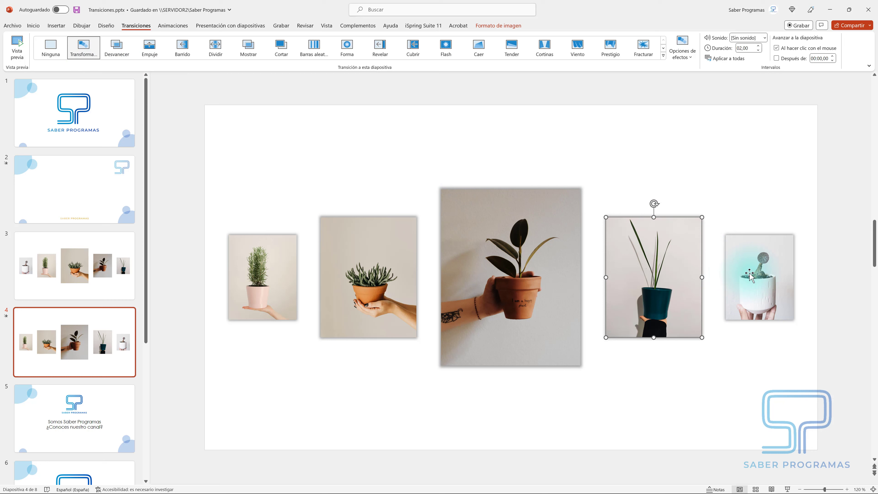
right_click(62, 341)
click(95, 235)
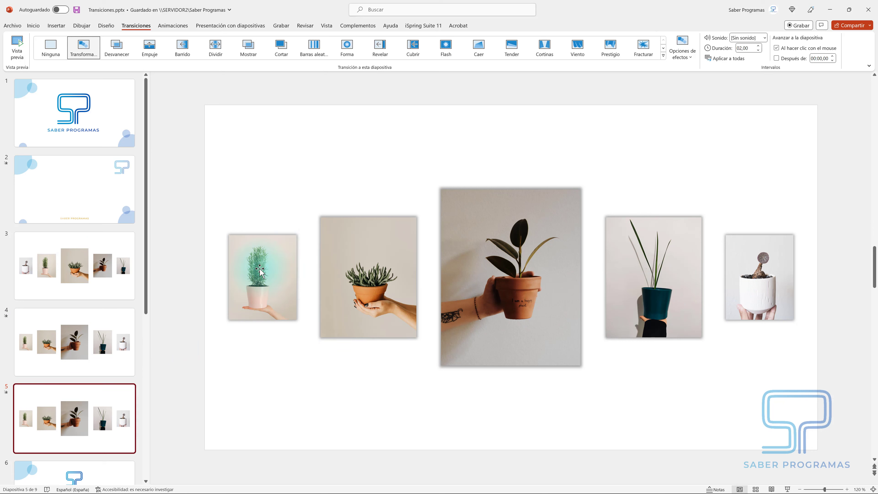
Shift each photo one place left, rosemary to far right, and resize them to their new slots.
drag(260, 271, 756, 272)
drag(364, 270, 273, 270)
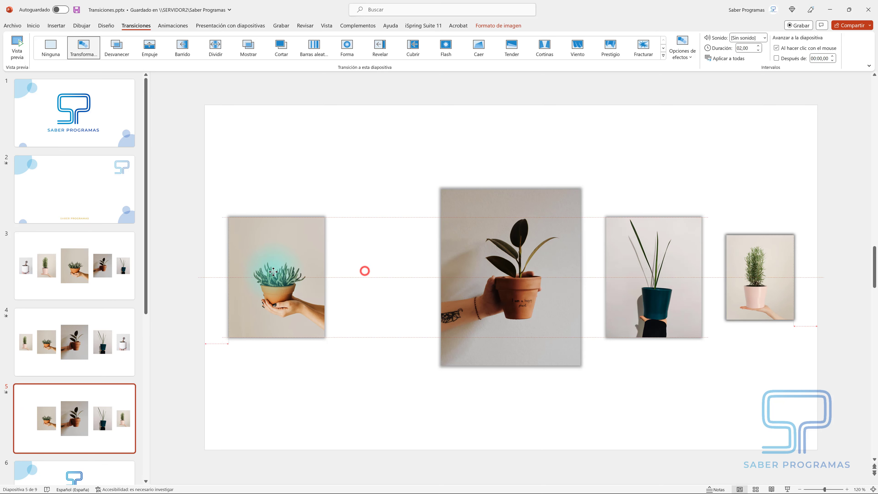
drag(325, 218, 297, 235)
drag(499, 298, 380, 298)
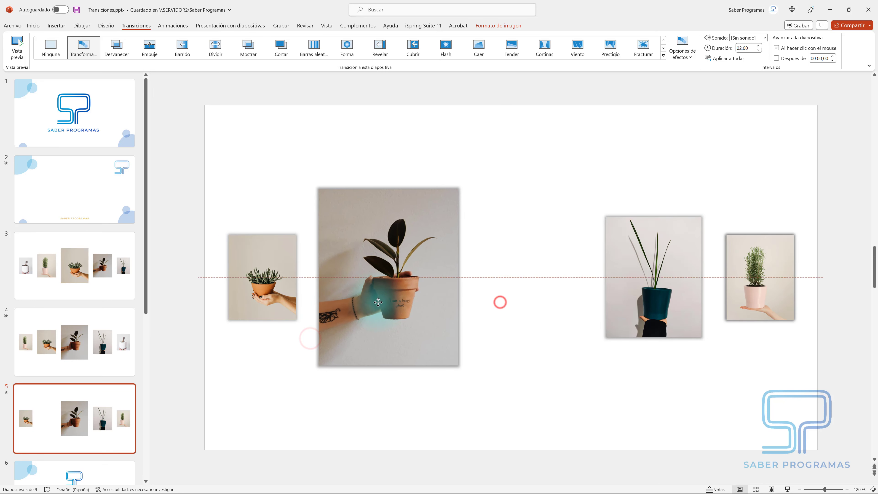
drag(672, 274, 539, 274)
click(754, 294)
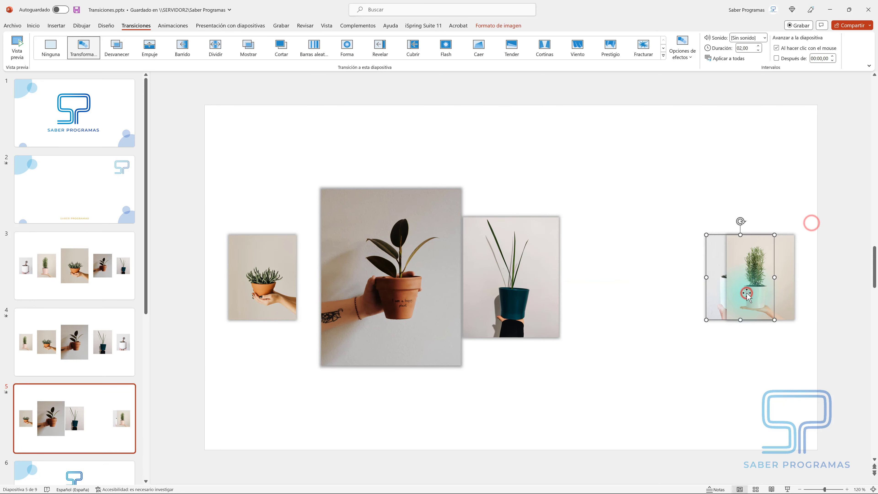
drag(721, 290, 646, 290)
drag(631, 320, 613, 333)
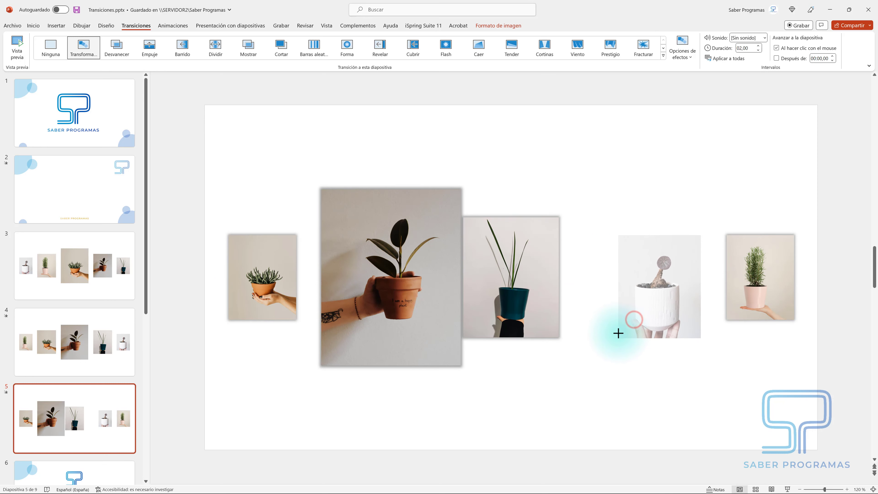
drag(619, 236, 580, 188)
click(374, 258)
drag(462, 188, 437, 218)
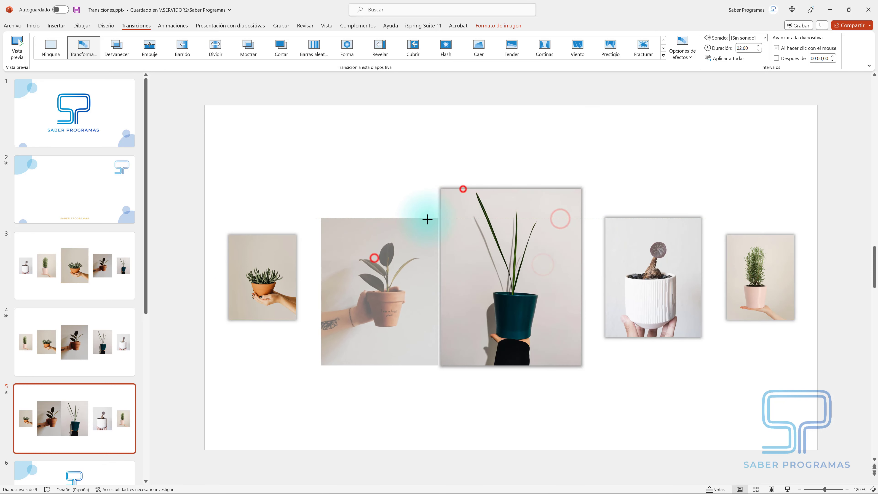
drag(439, 366, 417, 329)
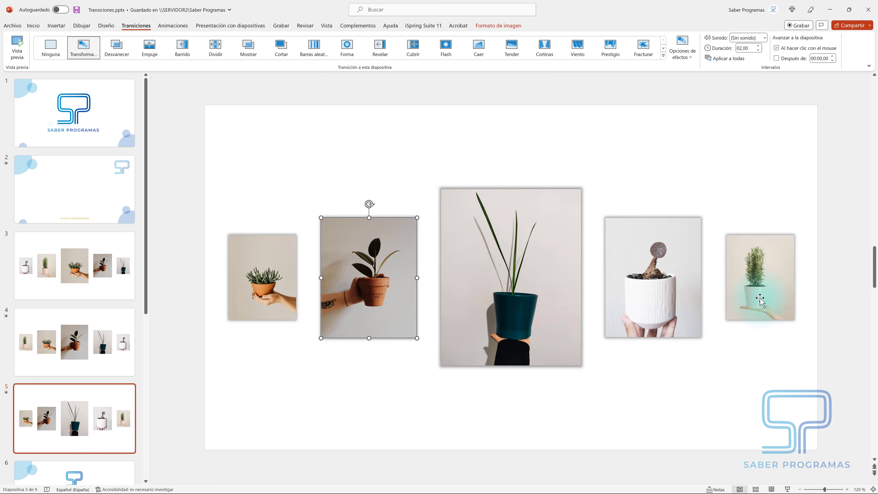
Send the rosemary photo to the back and bring the white-pot photo to the front.
click(760, 279)
right_click(760, 279)
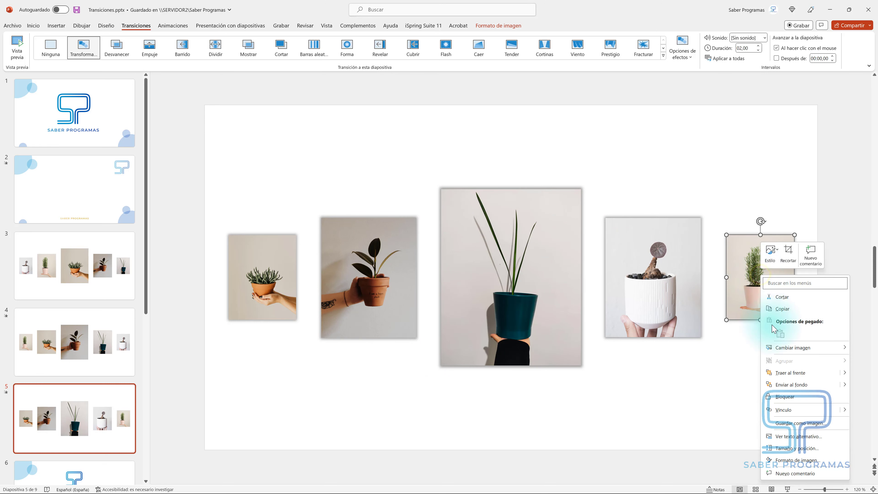
click(794, 385)
click(652, 266)
right_click(653, 266)
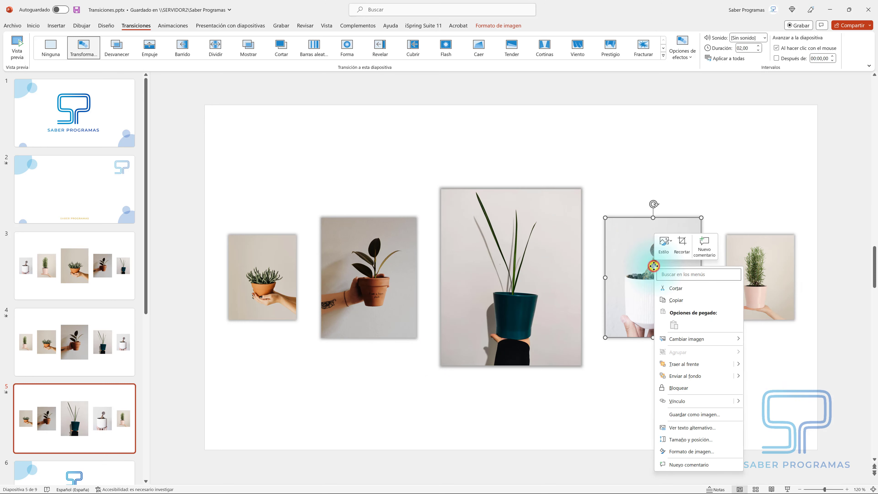
click(695, 367)
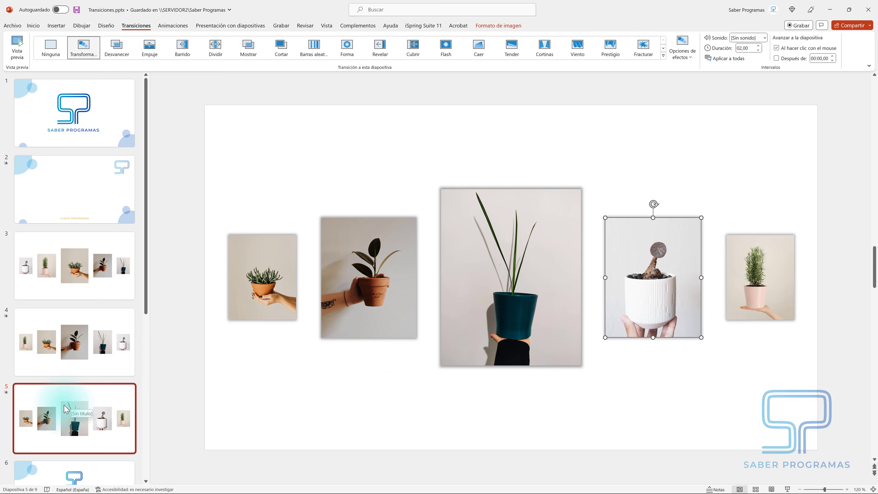
Preview the Morph on slide 5, then shift the photos left again, enlarging the white-pot plant to centre.
click(23, 52)
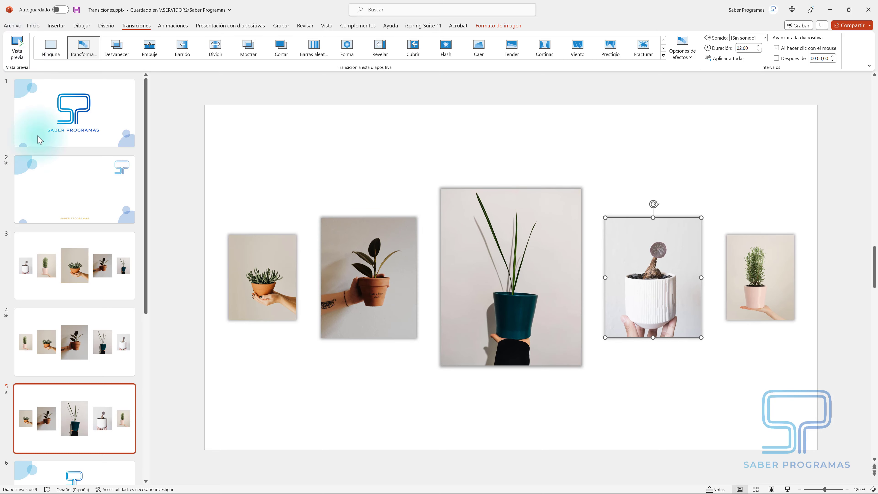
drag(323, 217, 296, 235)
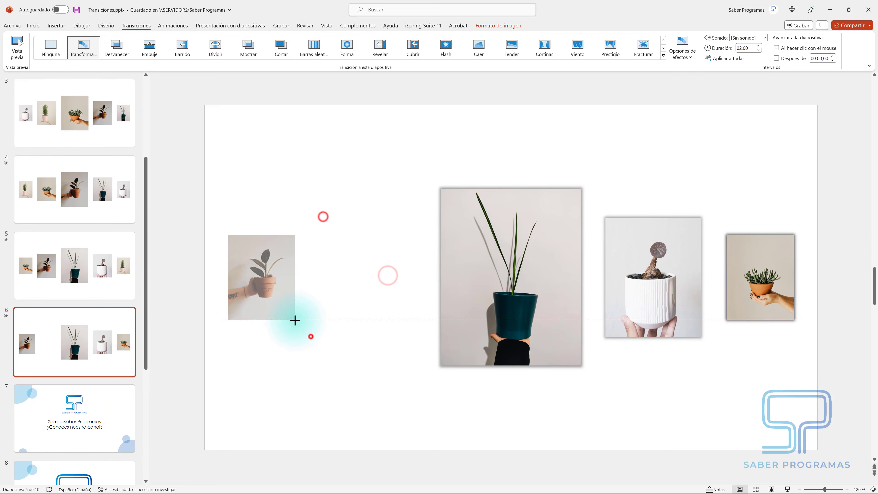
drag(511, 277, 391, 276)
drag(636, 286, 493, 286)
click(746, 292)
mouse_move(745, 292)
mouse_down()
mouse_move(676, 294)
mouse_move(613, 333)
mouse_up()
drag(617, 235, 603, 221)
mouse_move(463, 217)
mouse_down()
mouse_move(460, 188)
mouse_move(417, 245)
mouse_up()
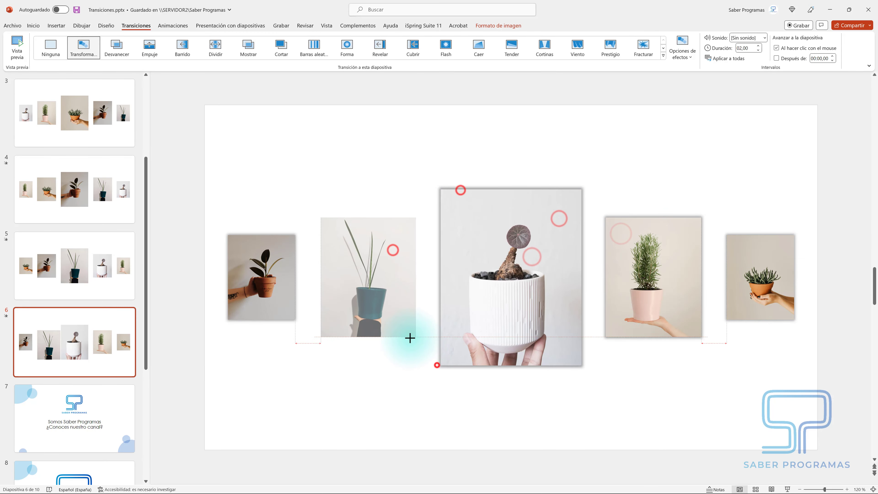
drag(409, 337, 409, 309)
Send the succulent photo to the back and bring the rosemary photo to the front.
click(768, 263)
right_click(770, 270)
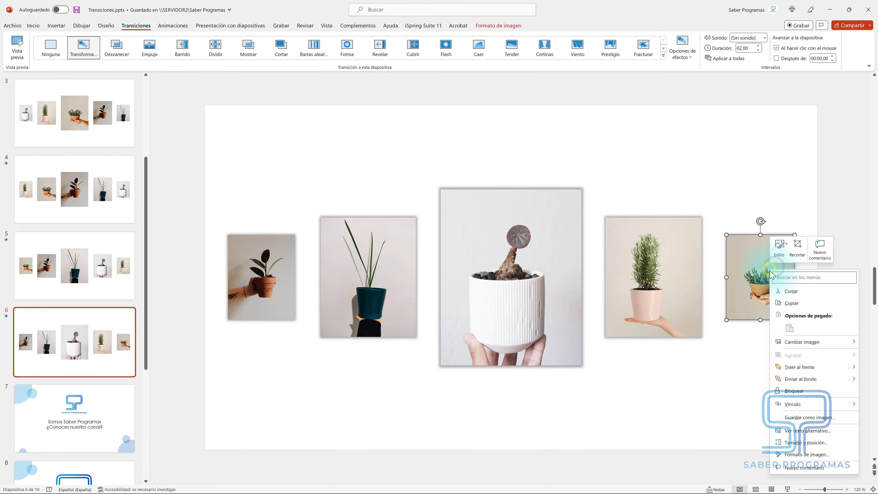
click(800, 377)
click(636, 268)
right_click(636, 269)
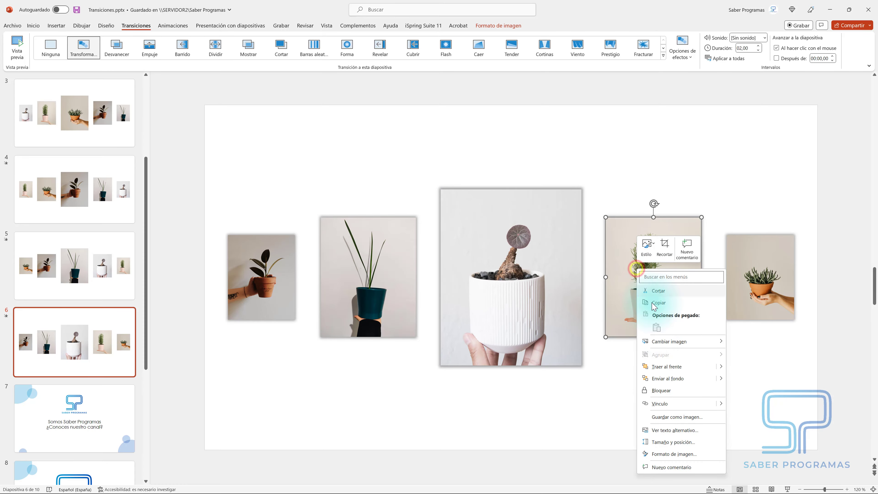
click(663, 365)
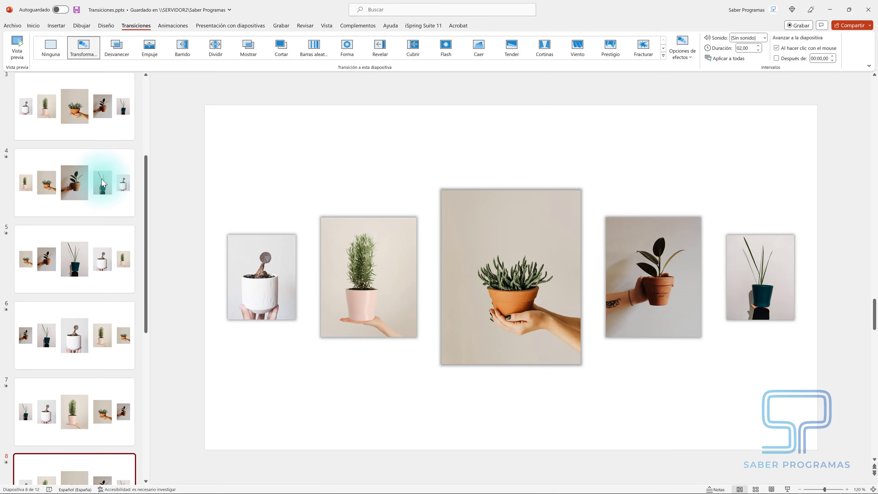
scroll(102, 190, up, 4)
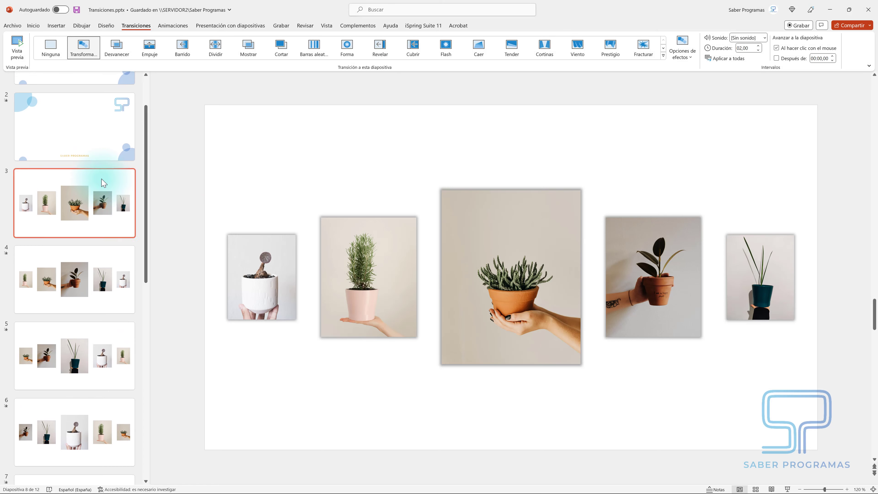
click(90, 280)
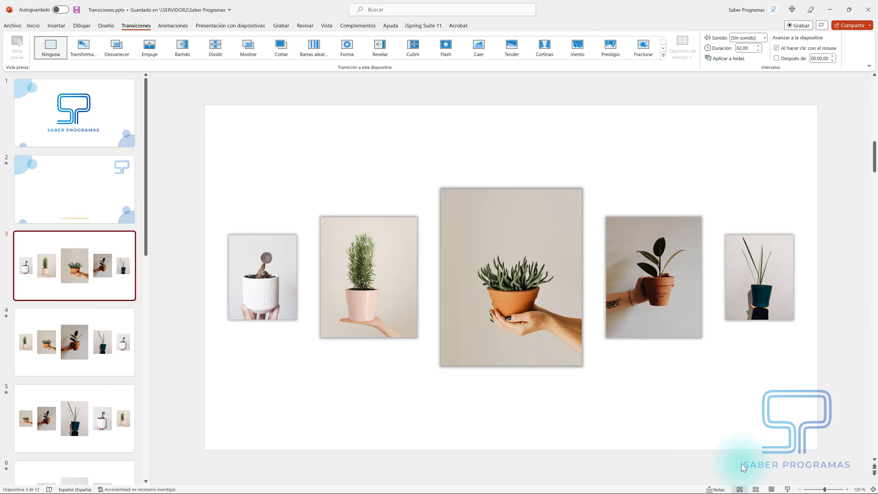
click(788, 489)
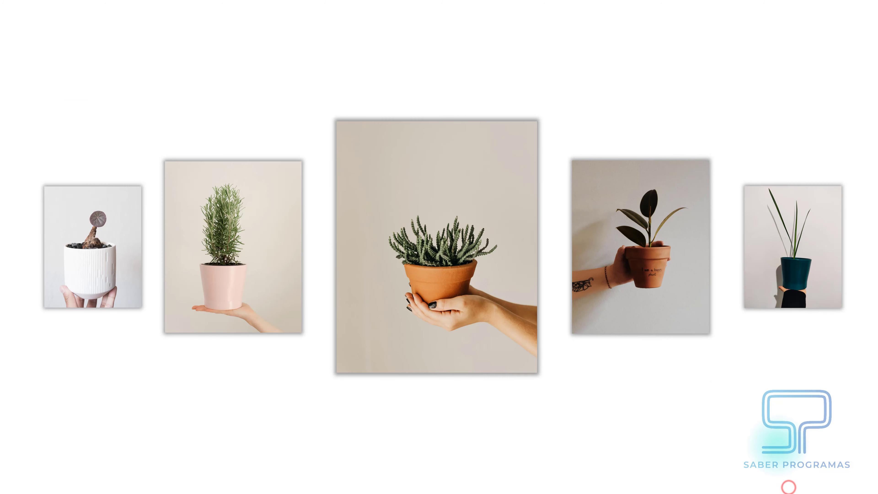
click(788, 484)
key(Right)
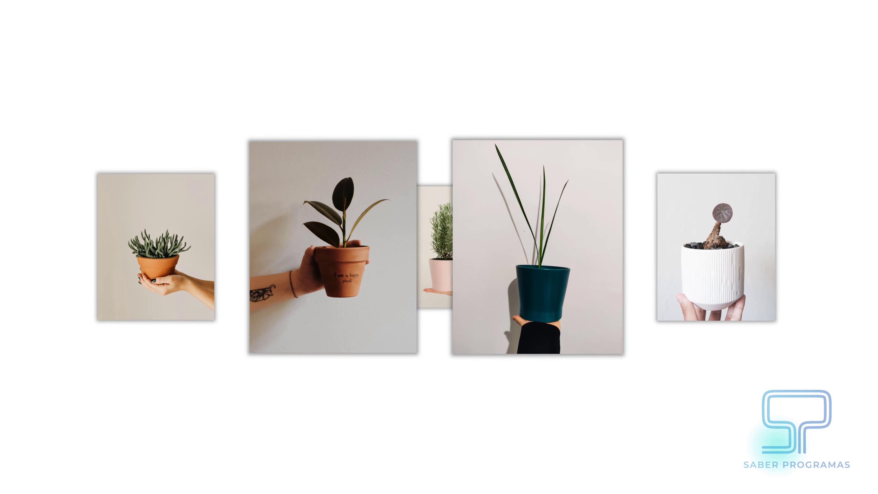
key(Right)
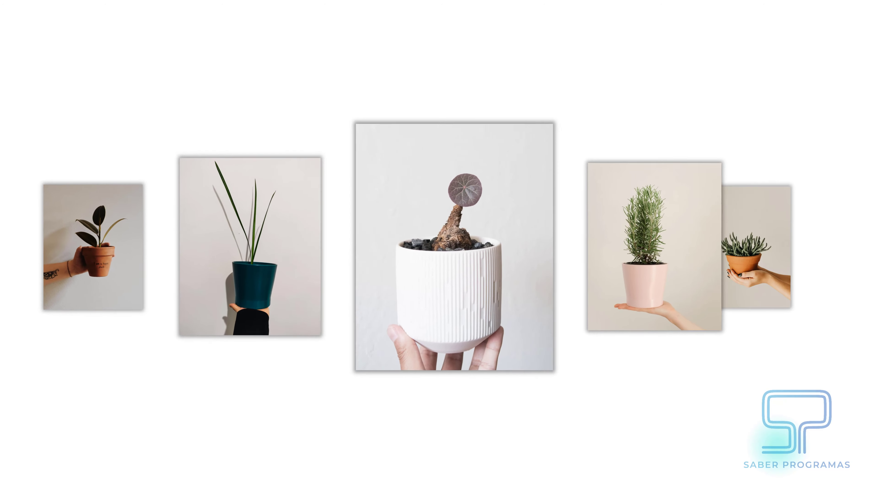
key(Right)
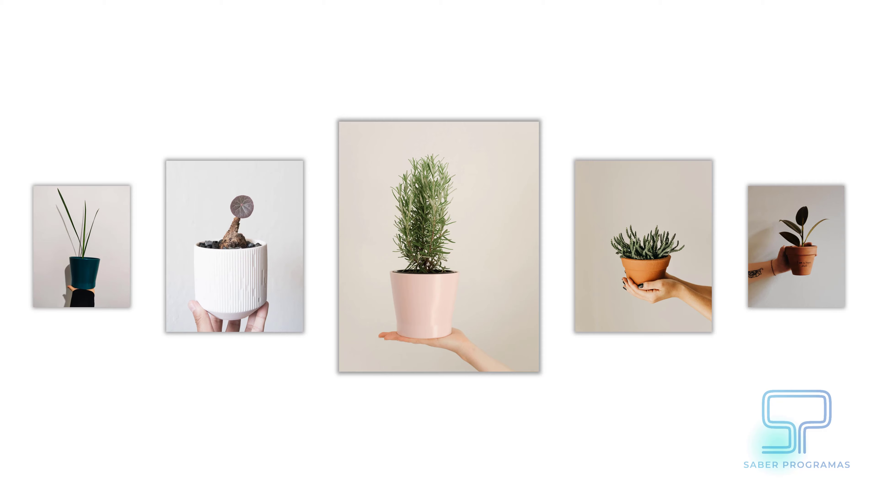
key(Right)
key(Escape)
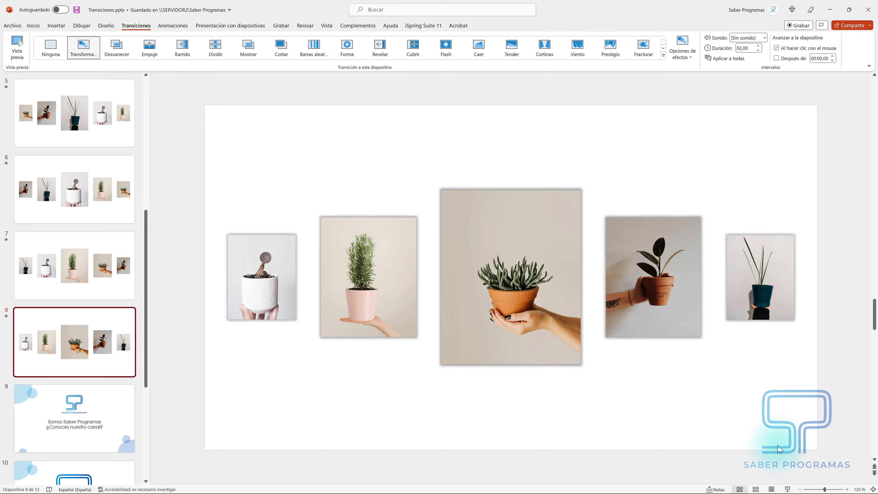
Duplicate slide 9 and retitle the copy 'Accede al canal de YouTube de Saber Programas'.
click(130, 428)
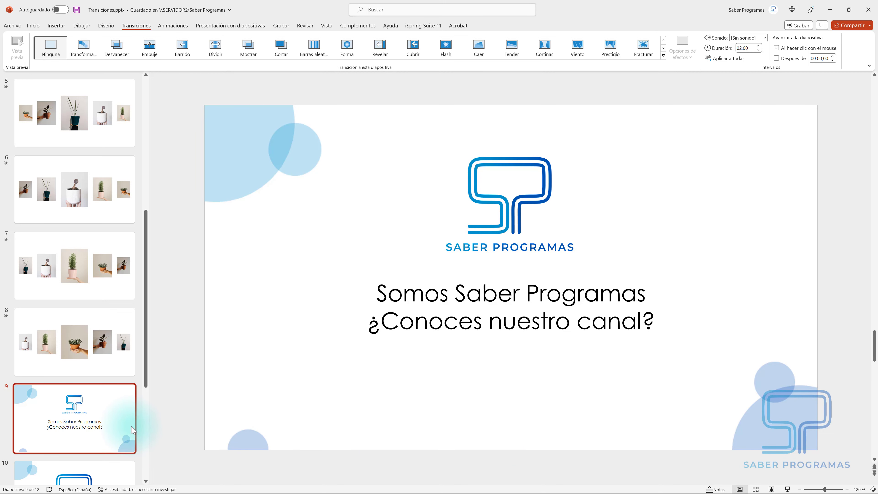
right_click(110, 412)
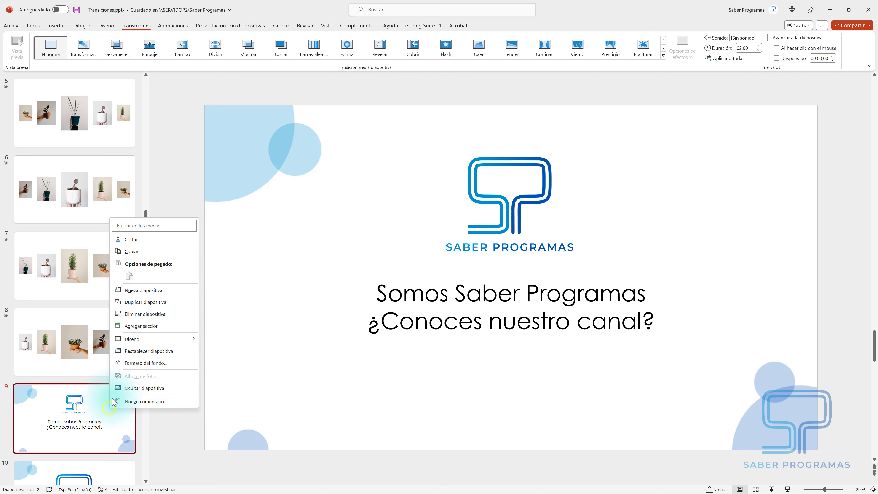
click(139, 304)
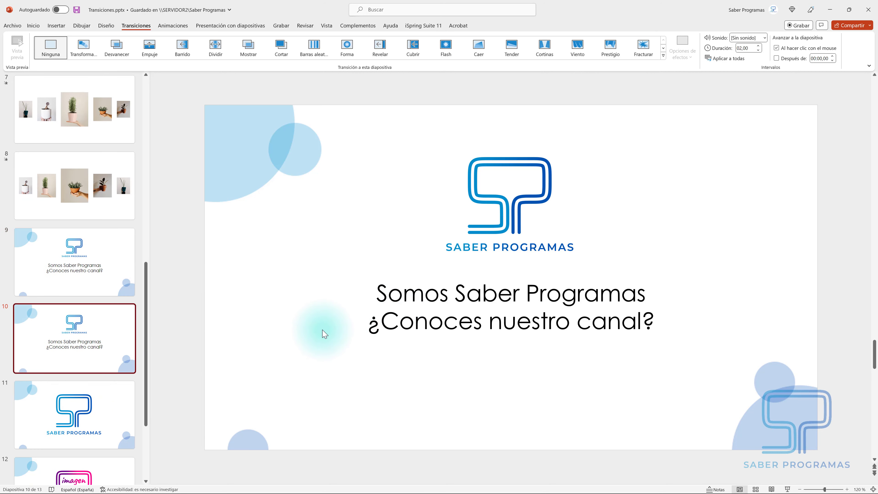
click(446, 302)
key(ctrl+a)
text(Accede )
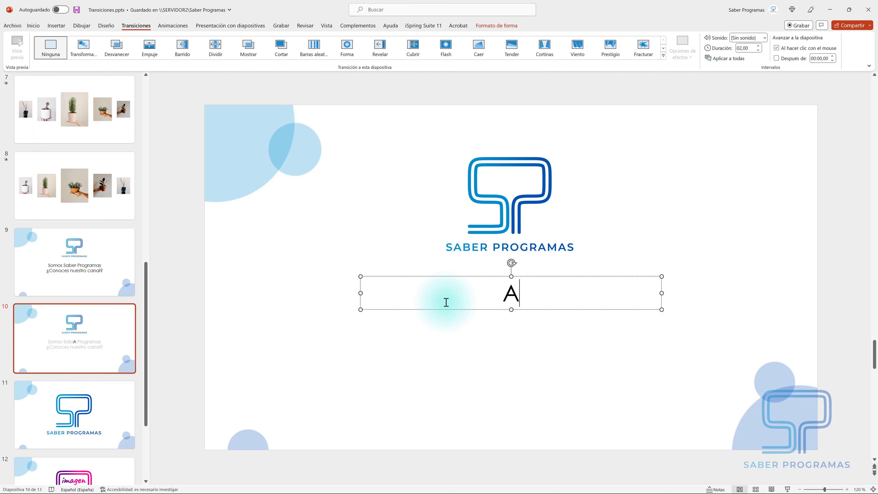
text(al canal de You)
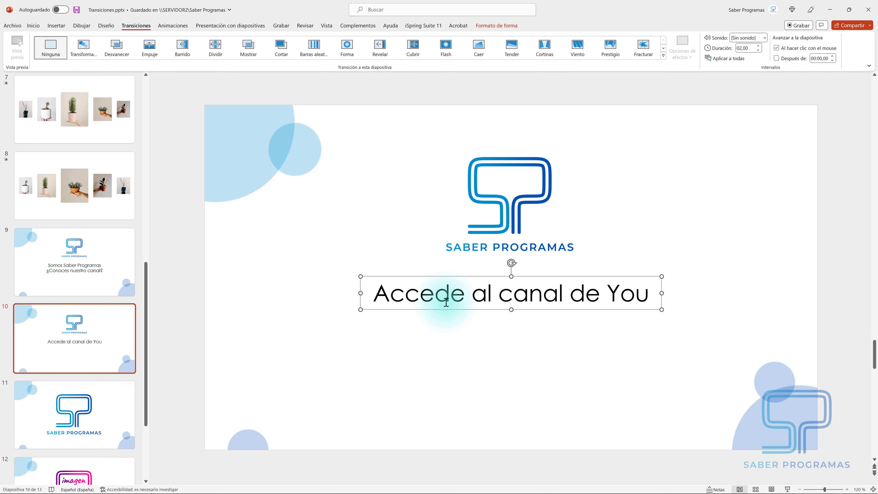
text(Tube de Saber Progra)
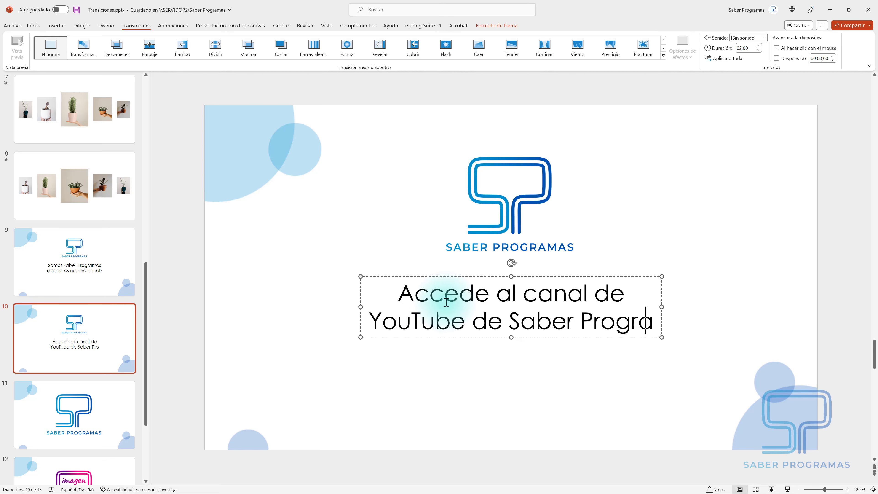
text(mas)
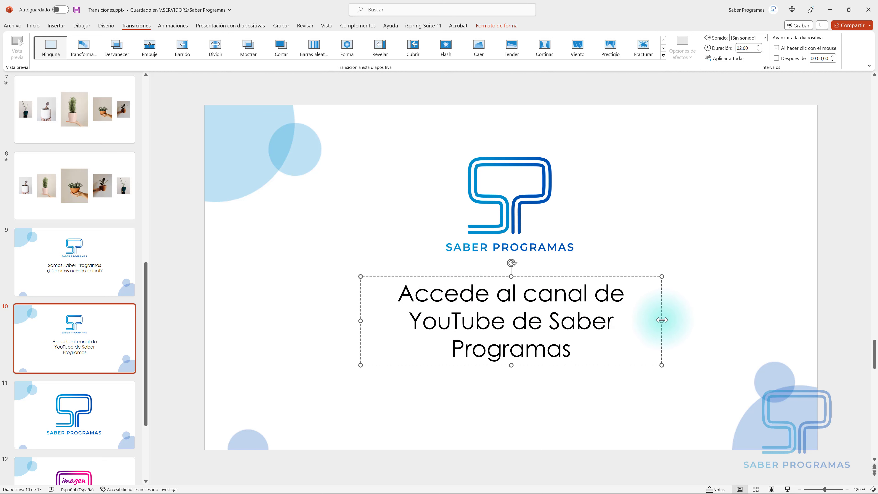
drag(661, 320, 693, 320)
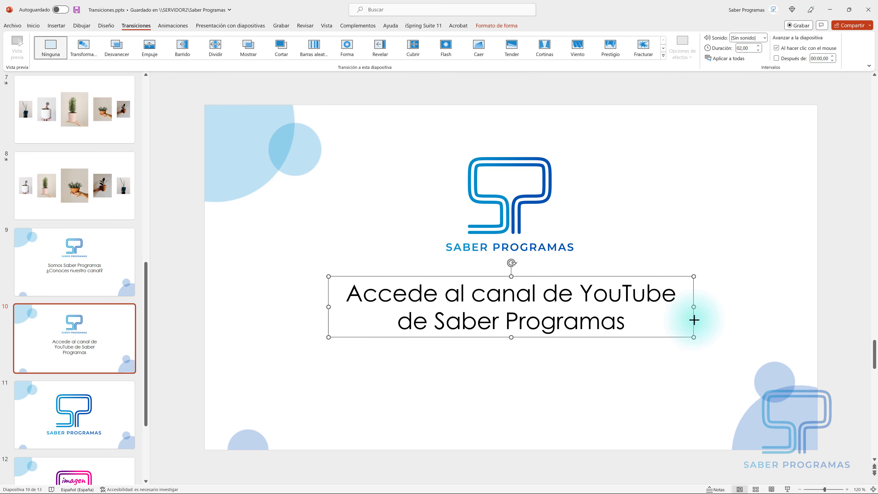
Shrink and raise the logo, lift the title slightly, and apply the Transformación transition.
click(527, 232)
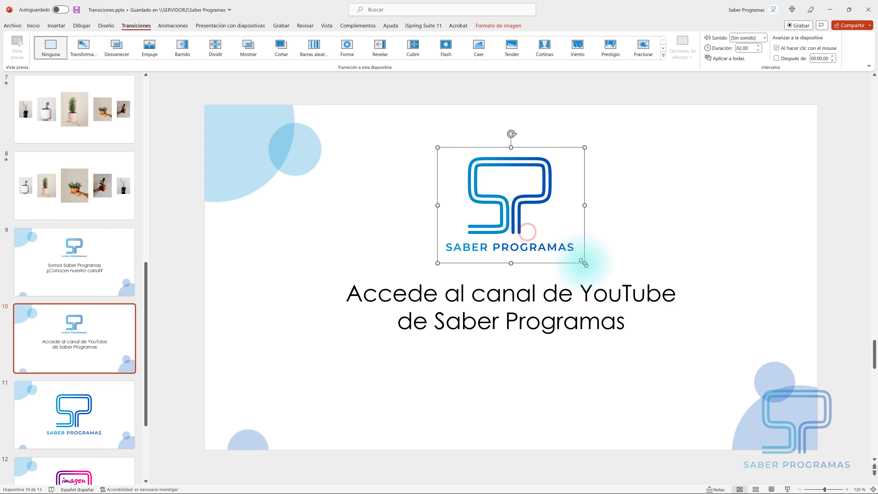
drag(584, 263, 564, 249)
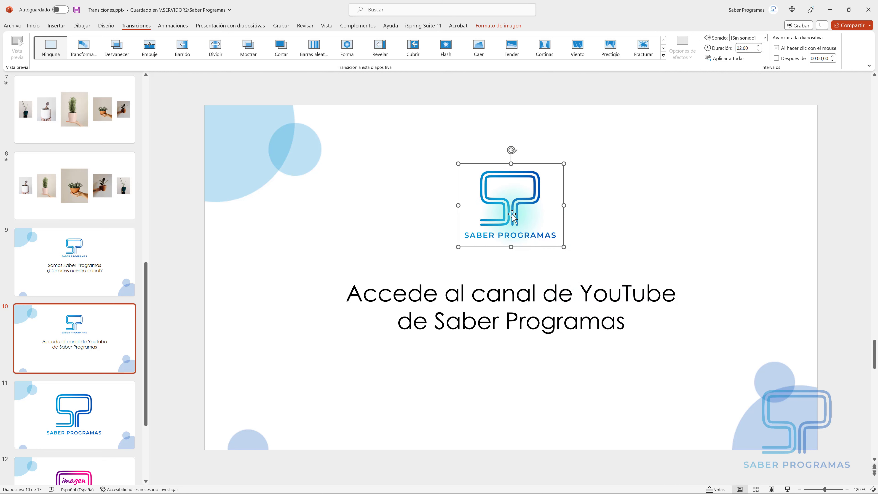
drag(512, 214, 511, 198)
mouse_move(515, 298)
mouse_down()
mouse_move(535, 267)
mouse_move(534, 250)
mouse_up()
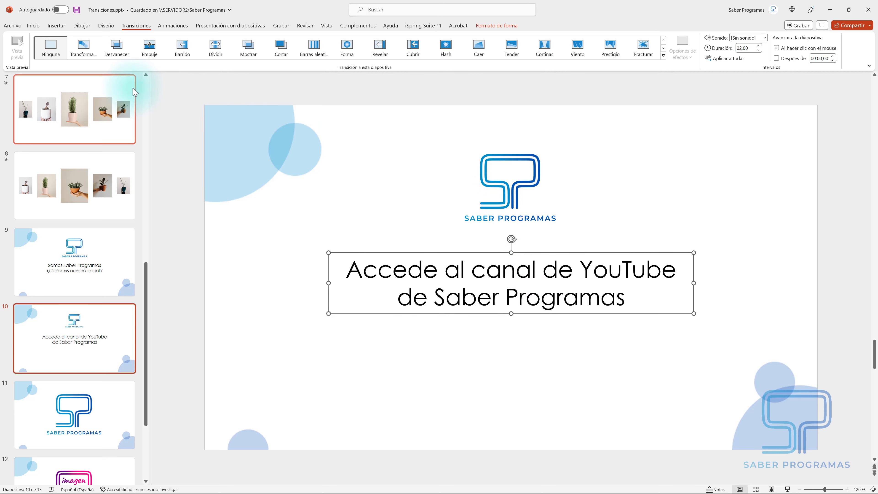
click(91, 56)
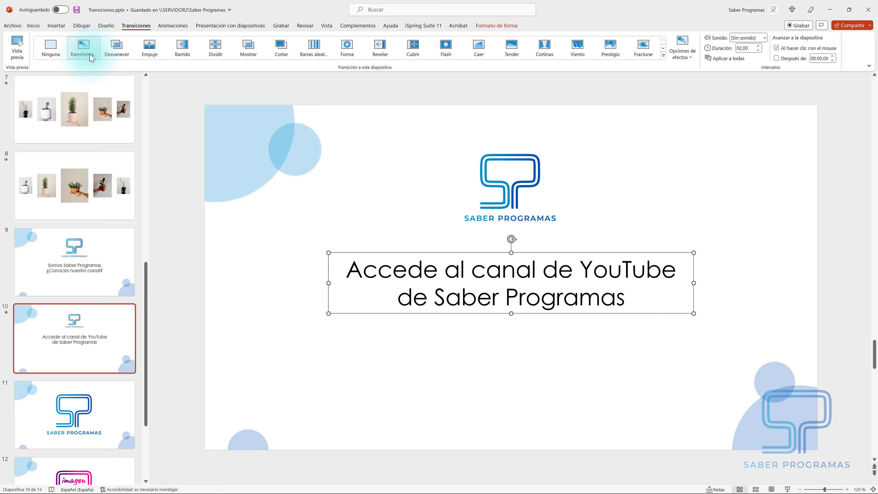
Preview the Morph, then change its effect option from Palabras to Caracteres.
click(11, 49)
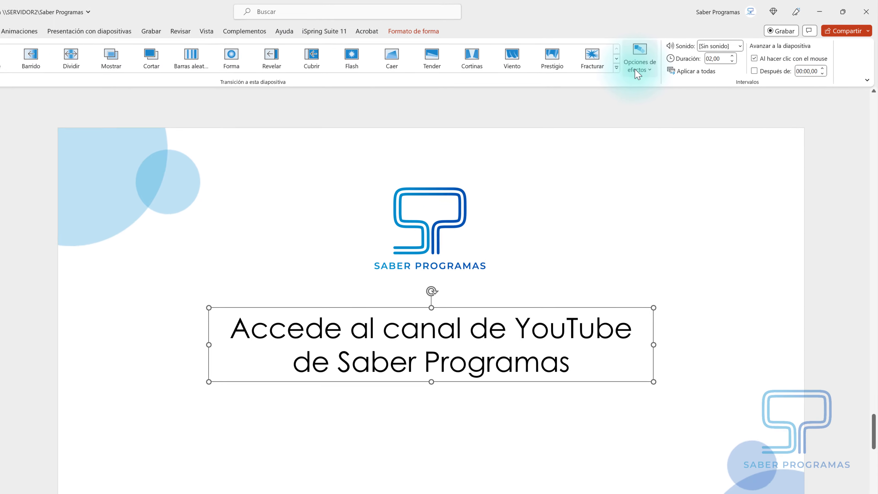
click(636, 70)
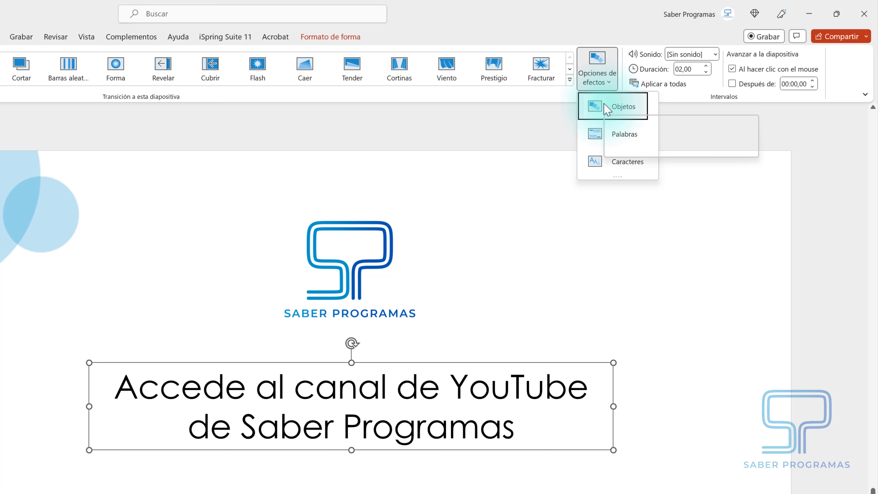
click(620, 134)
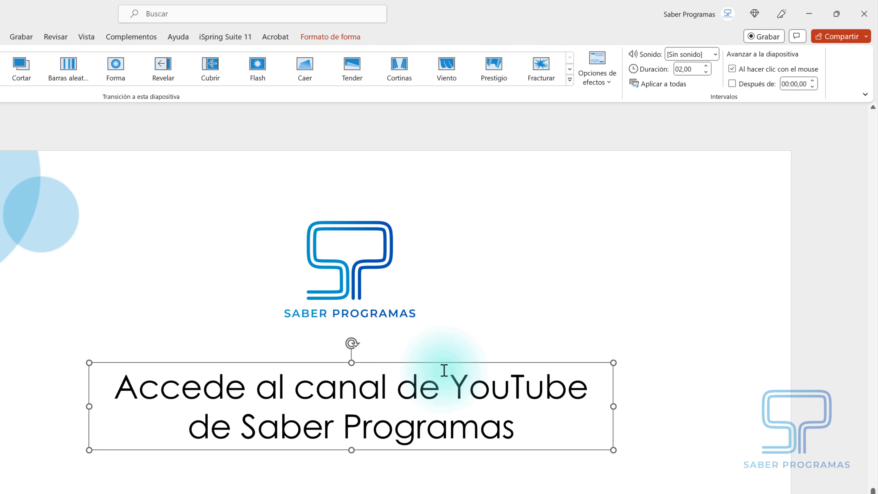
click(601, 73)
click(632, 164)
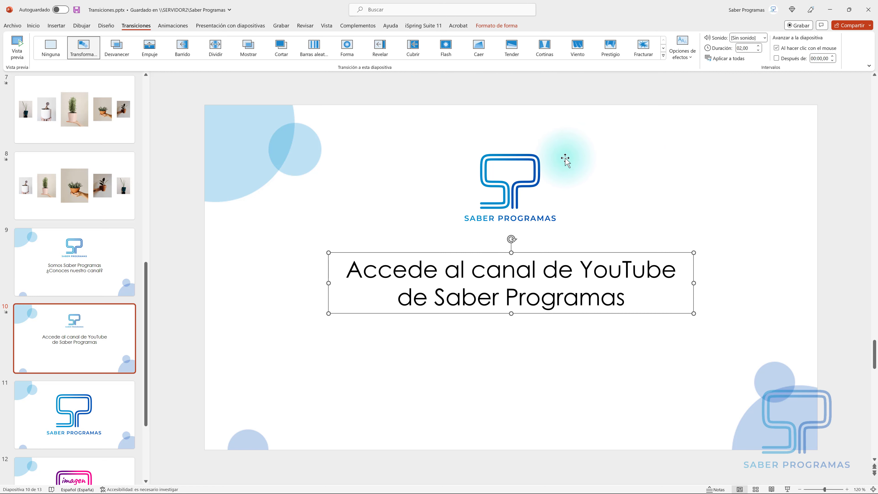
Compare the logos on slides 11 and 12 and apply the Transformación transition to slide 12.
click(77, 404)
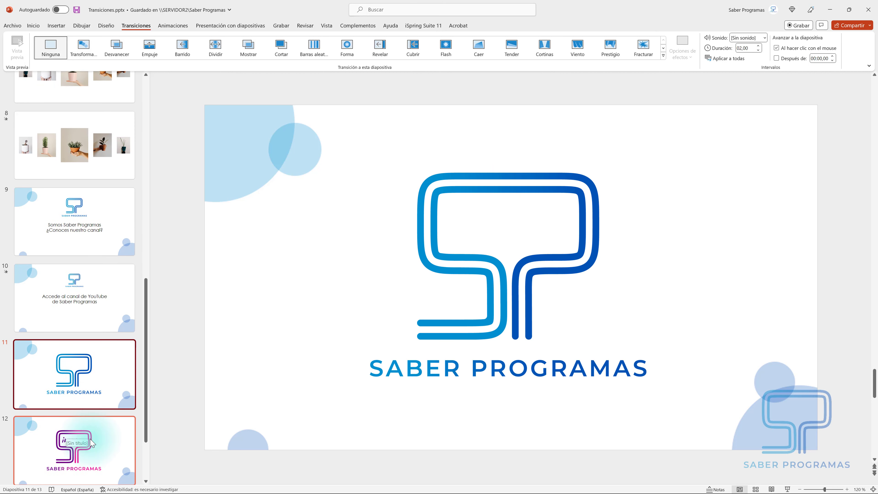
click(460, 255)
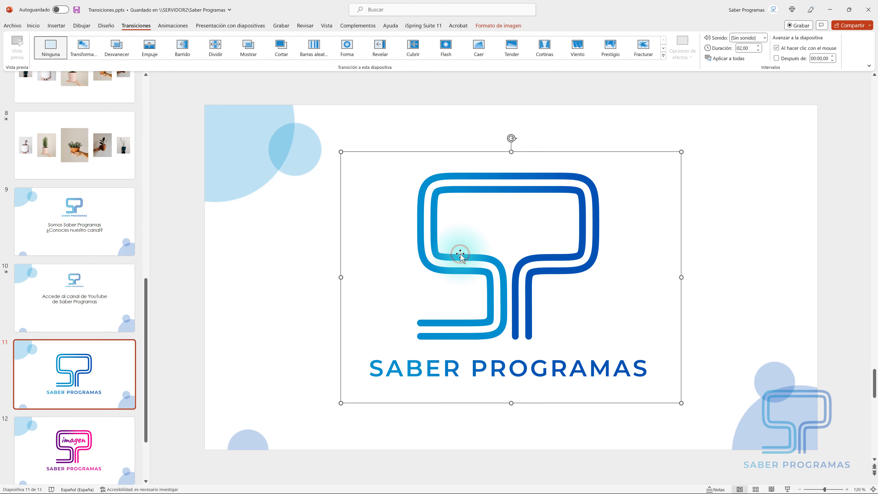
click(117, 429)
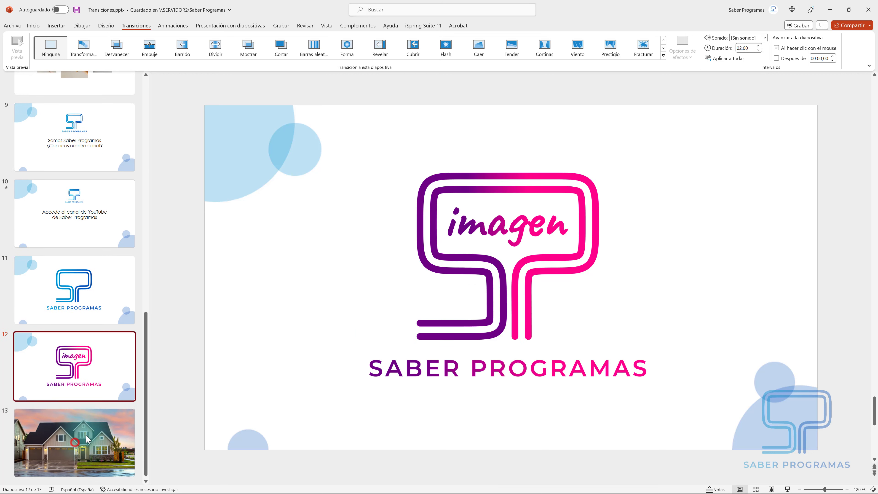
click(496, 247)
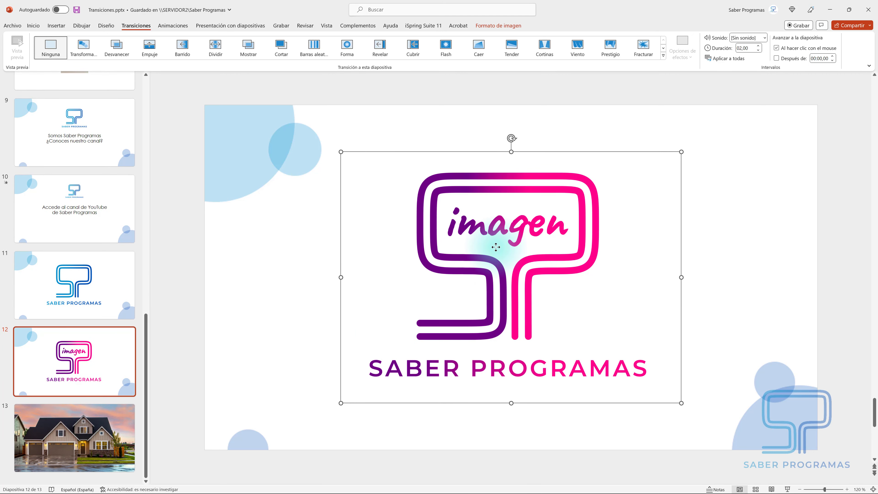
click(92, 59)
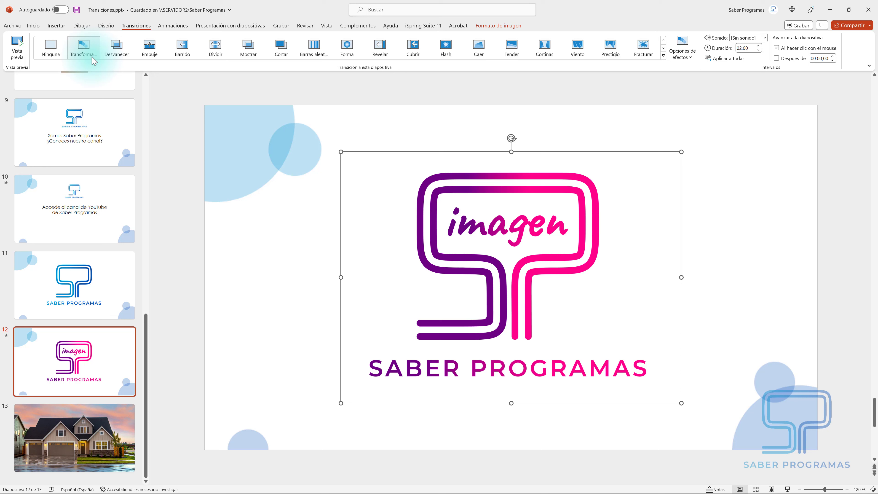
click(490, 30)
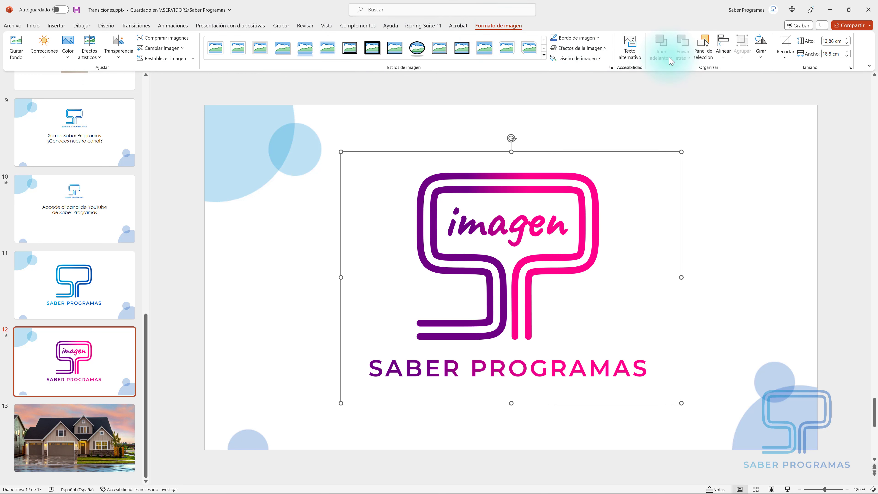
In the Selection pane, rename the slide 11 logo (Imagen 9) to '!! Imagen 1' and copy the name.
click(33, 25)
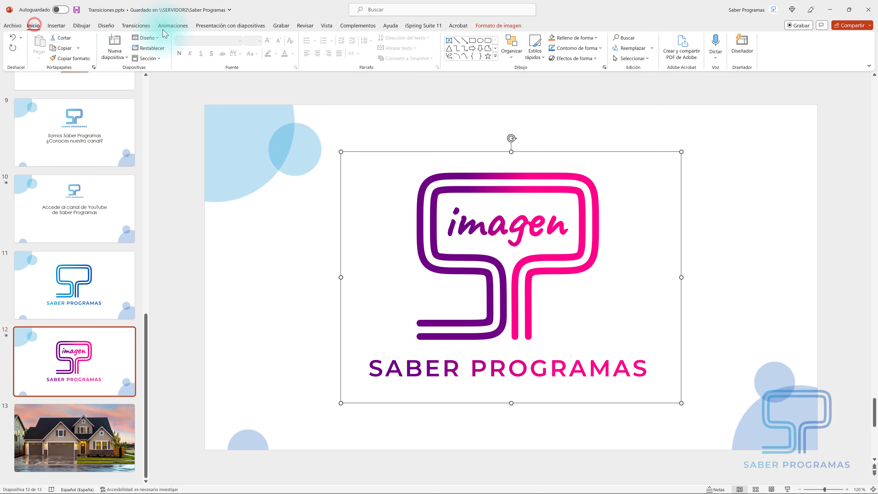
click(631, 59)
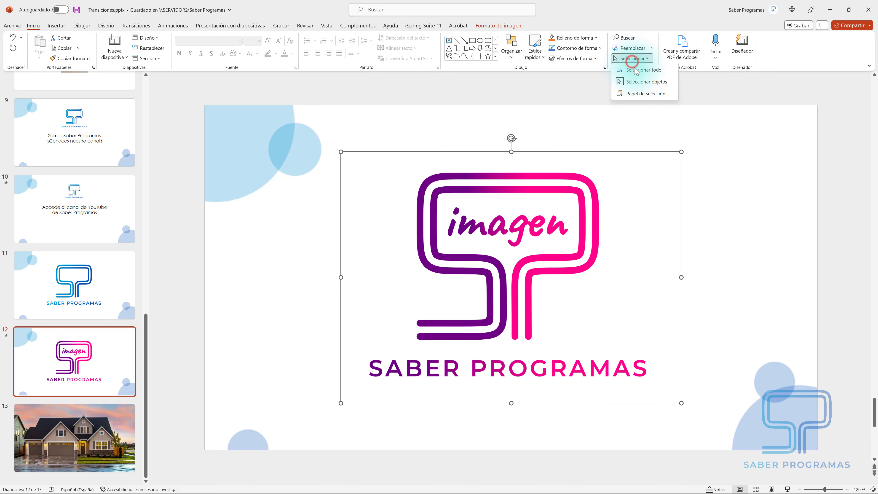
click(643, 94)
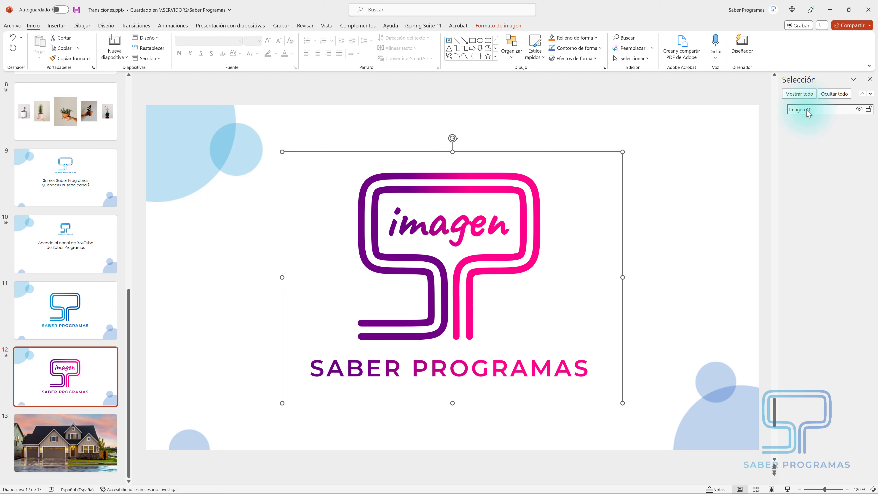
click(65, 333)
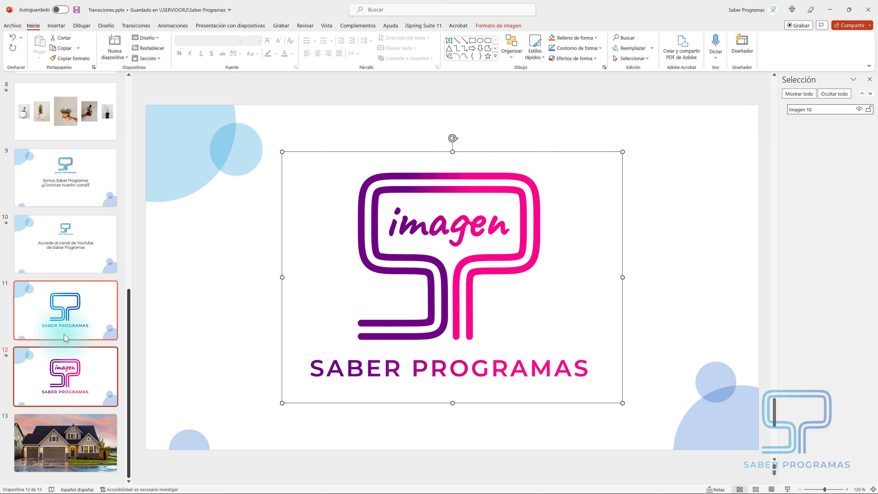
click(448, 288)
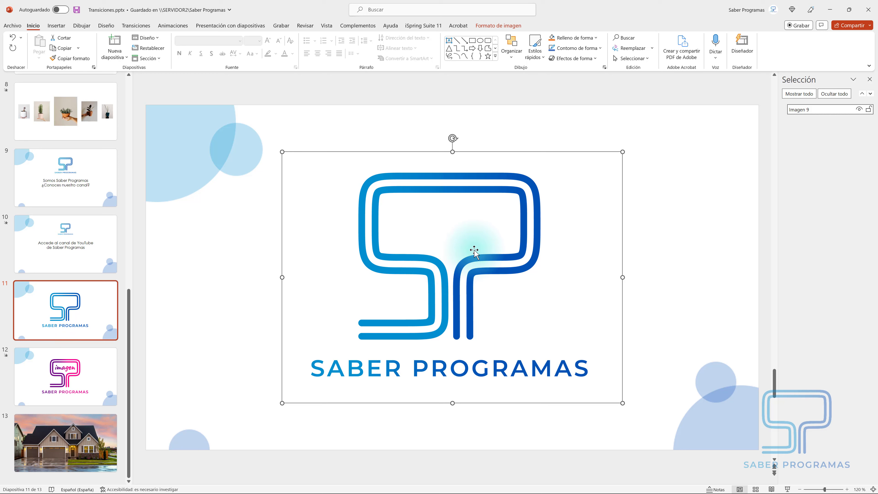
double_click(793, 109)
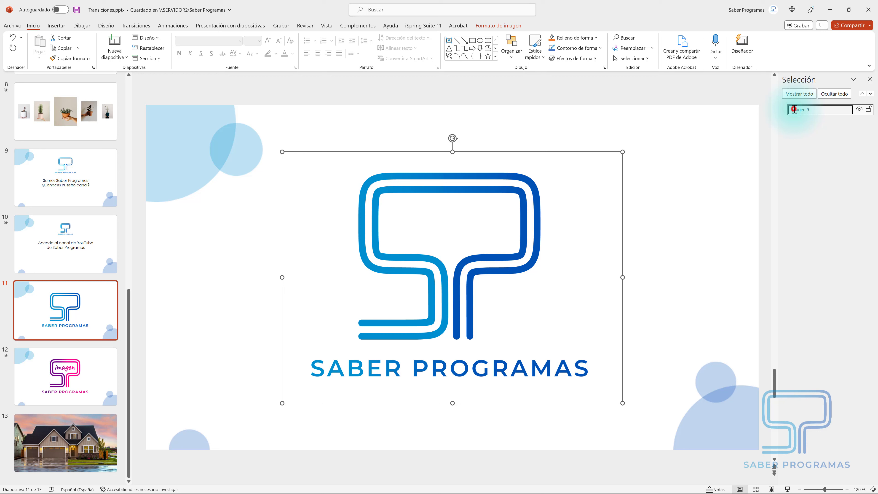
double_click(794, 109)
text(!! )
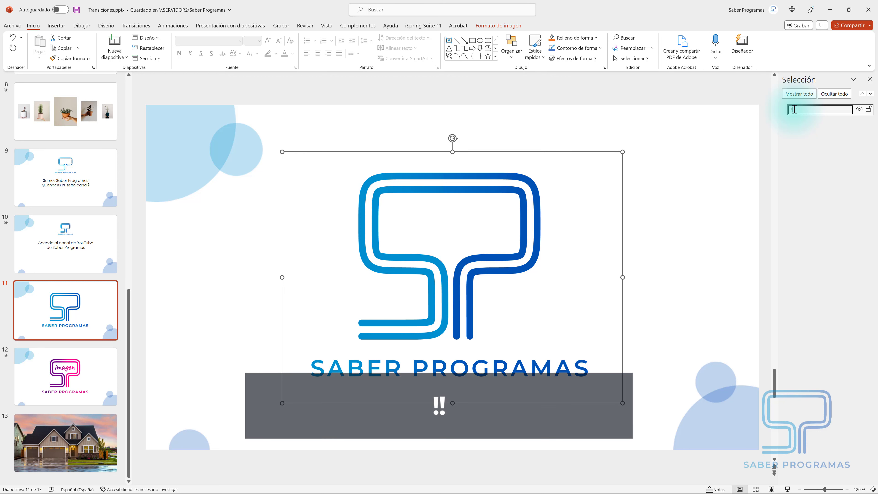
text(nombre)
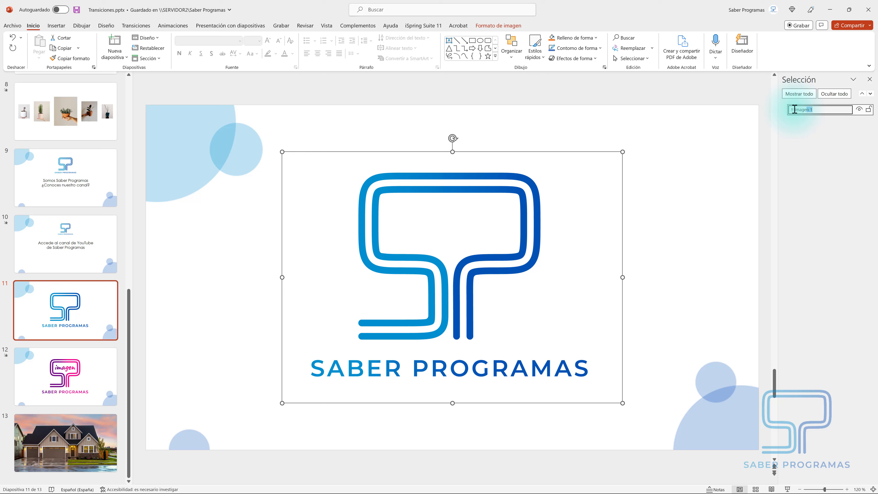
key(ctrl+c)
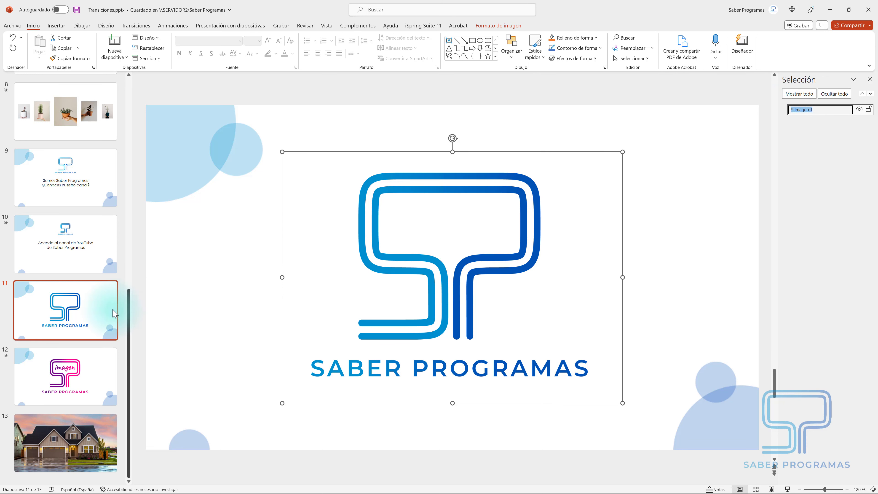
Paste the same '!! Imagen 1' name onto the pink logo on slide 12.
click(104, 375)
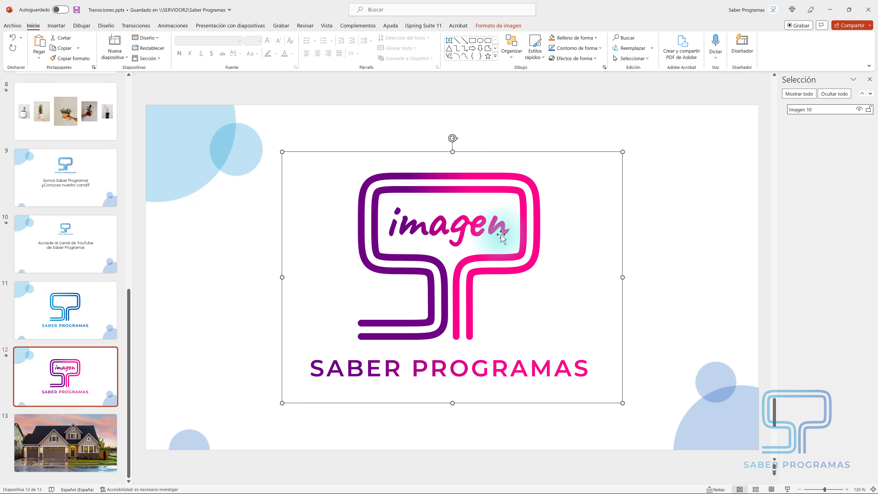
double_click(812, 110)
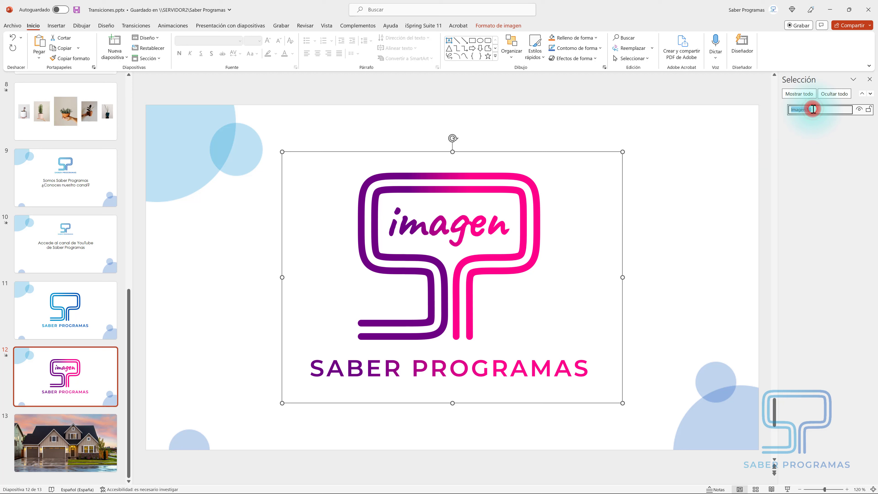
key(ctrl+v)
click(718, 165)
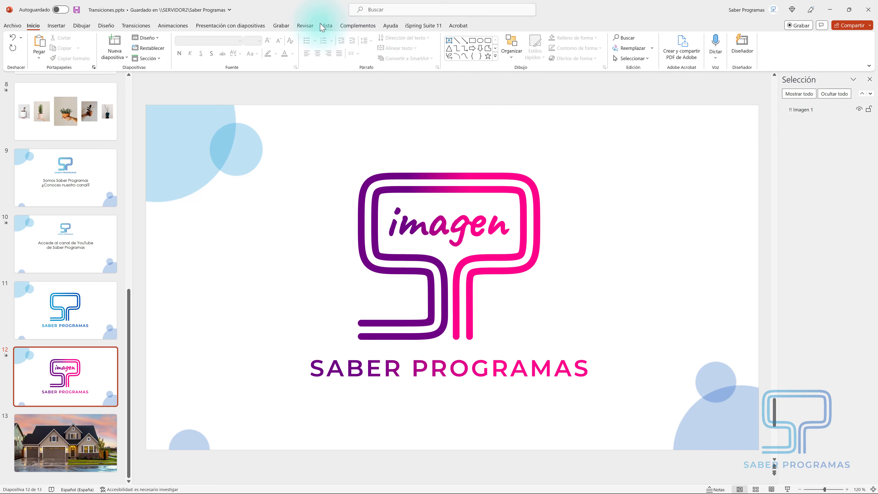
click(136, 25)
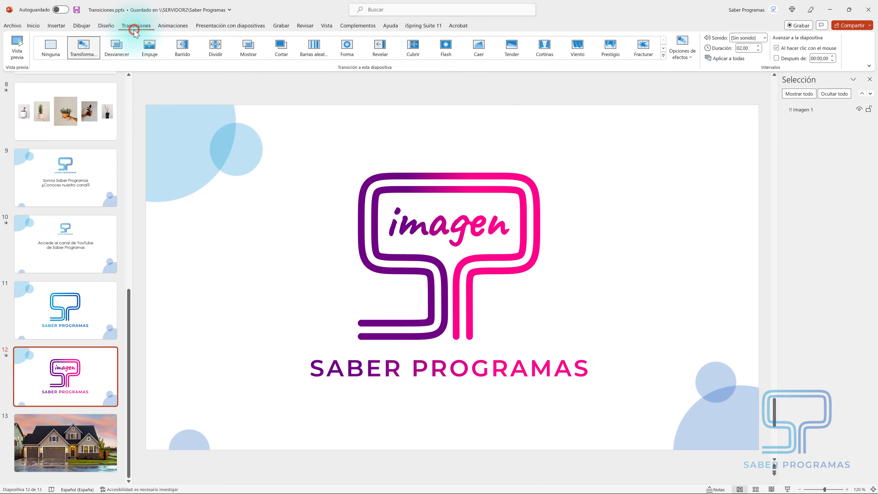
Shrink the pink logo on slide 12, move it to the upper-right corner, and preview the Morph.
click(23, 43)
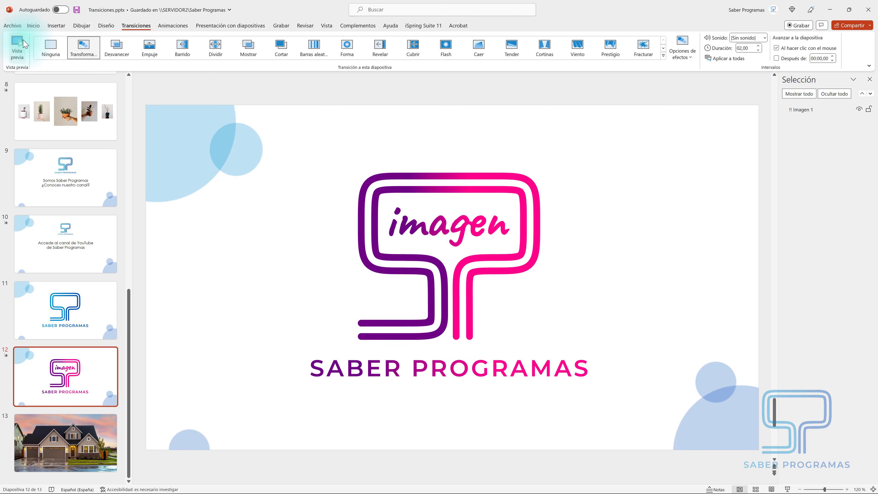
click(451, 288)
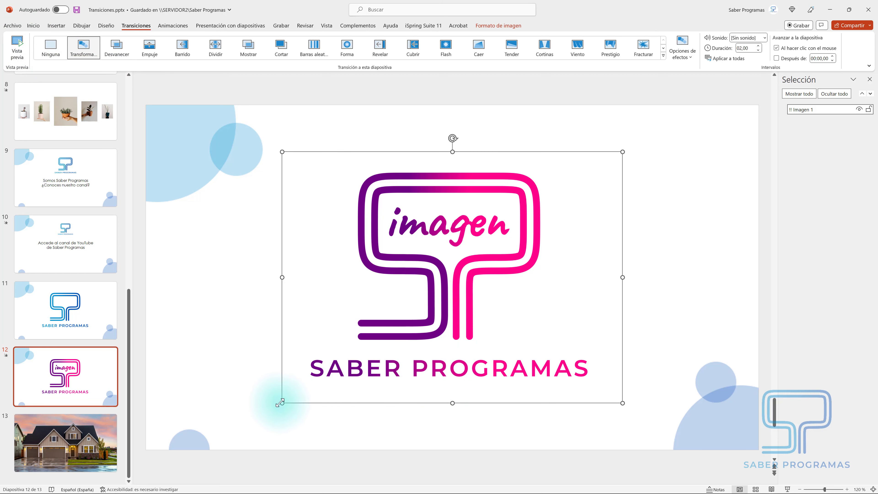
drag(280, 402, 457, 279)
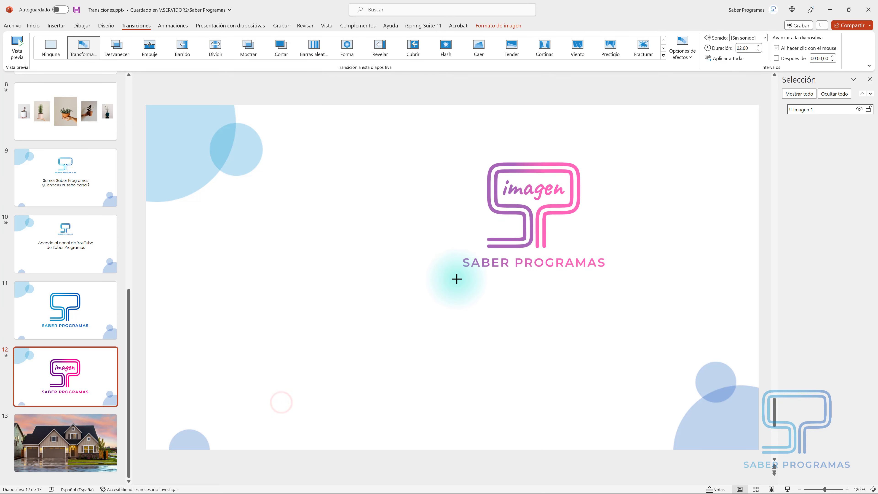
drag(510, 231, 635, 207)
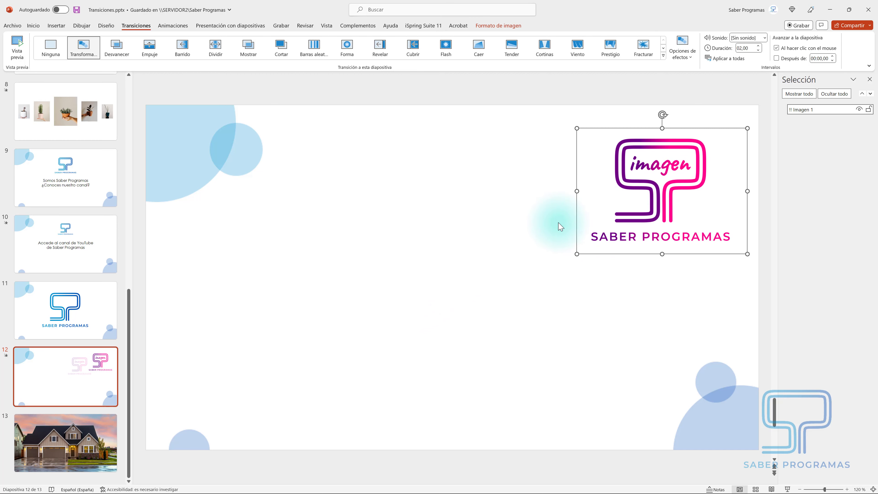
click(18, 45)
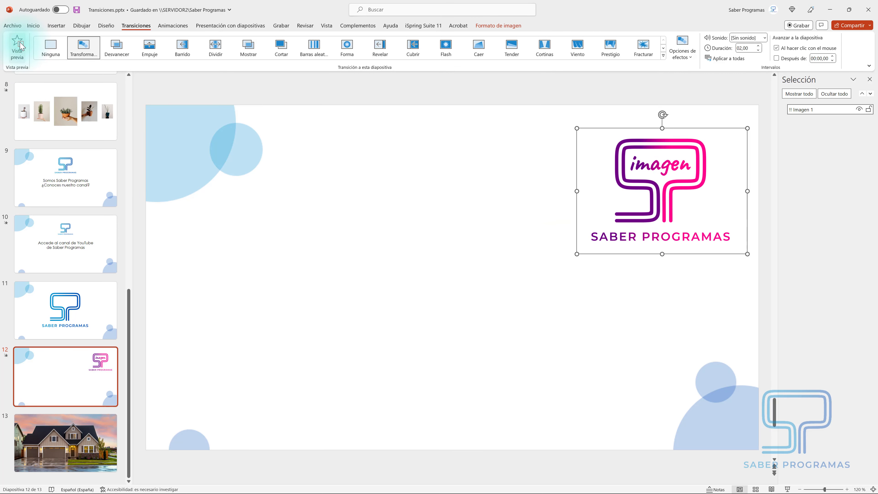
click(21, 54)
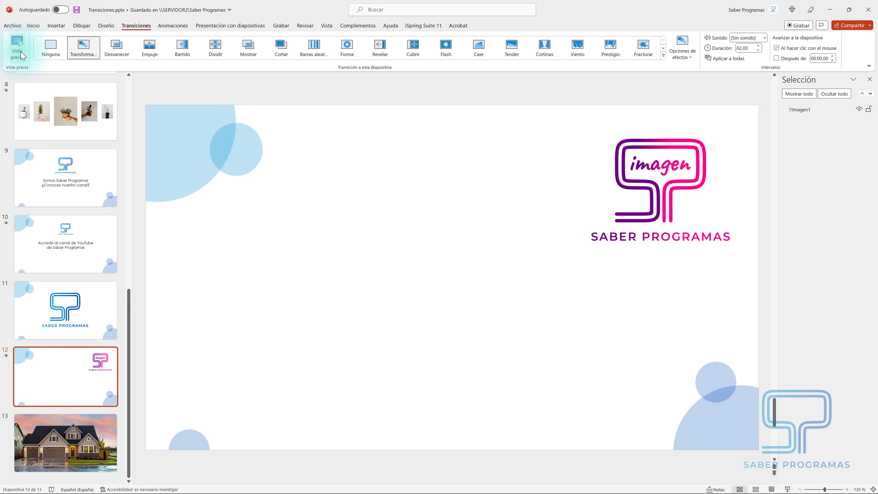
click(68, 426)
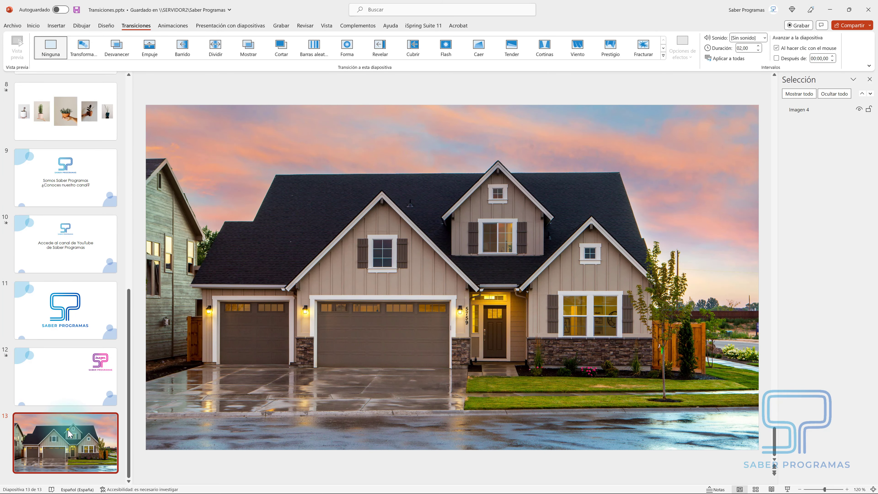
Duplicate the house slide, enlarge the photo to frame the garages, and apply Transformación.
right_click(68, 432)
click(97, 324)
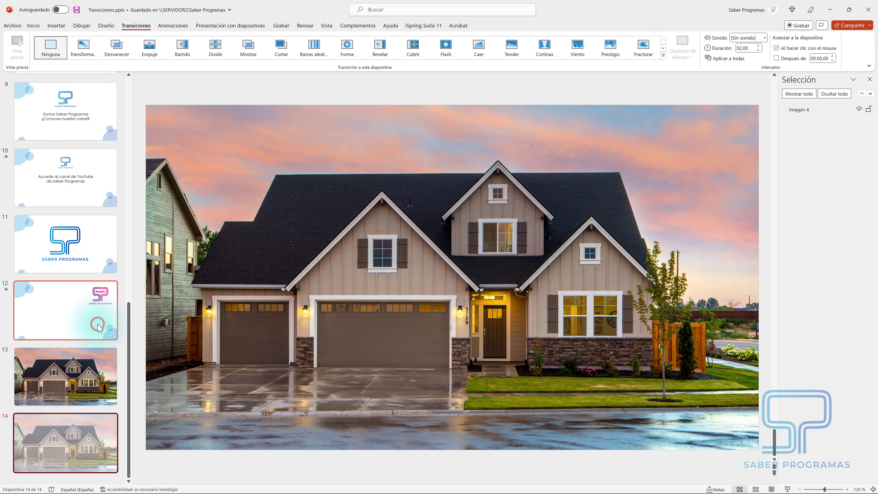
click(380, 287)
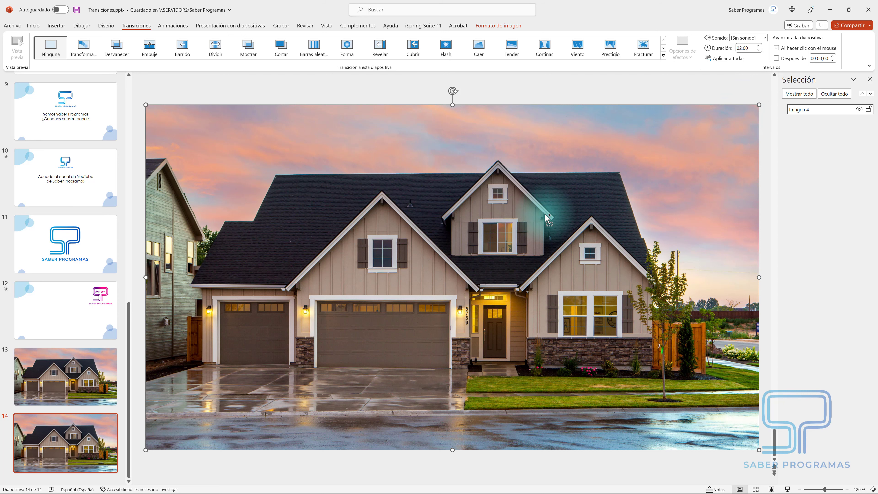
ctrl+scroll(547, 217, down, 2)
ctrl+scroll(547, 218, down, 3)
ctrl+scroll(547, 218, down, 3)
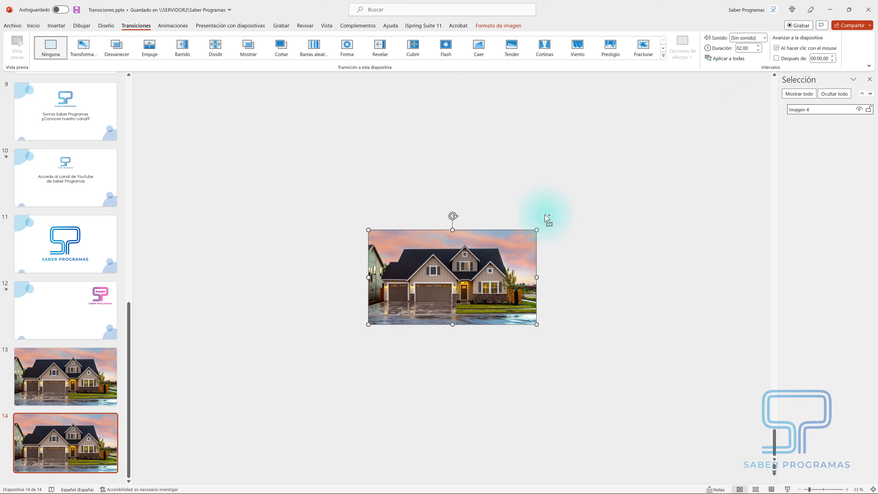
drag(536, 229, 729, 130)
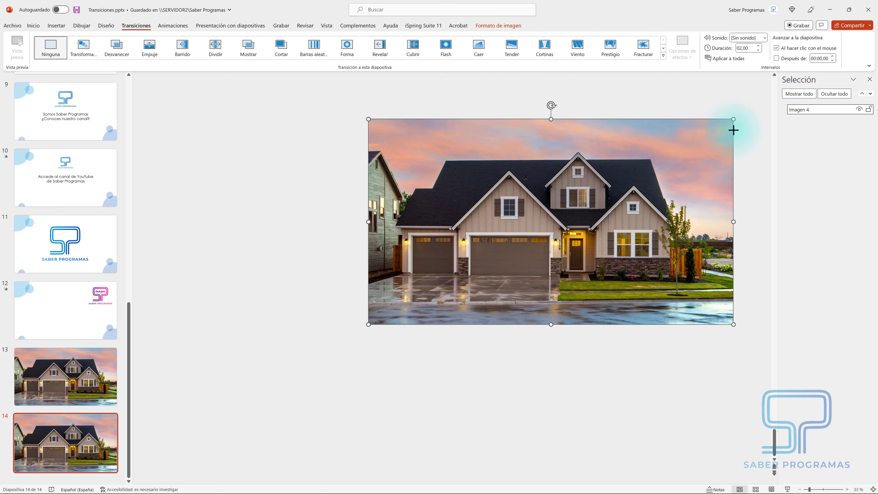
drag(549, 268, 527, 278)
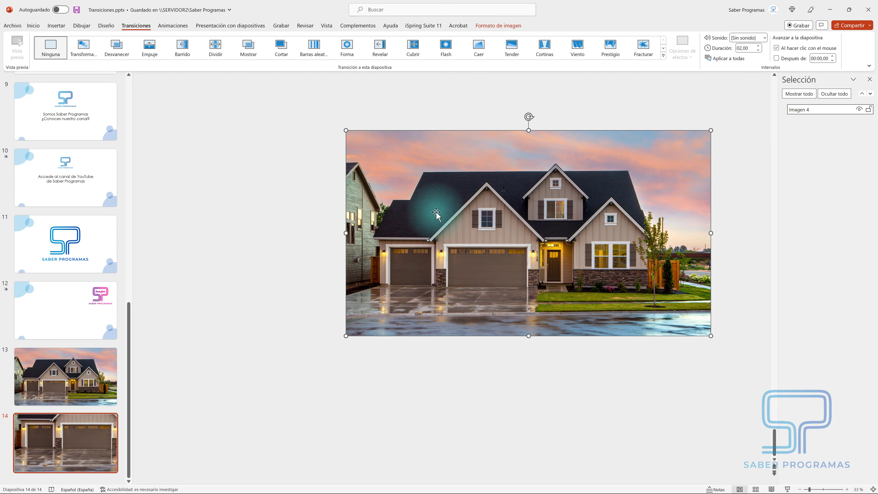
click(91, 56)
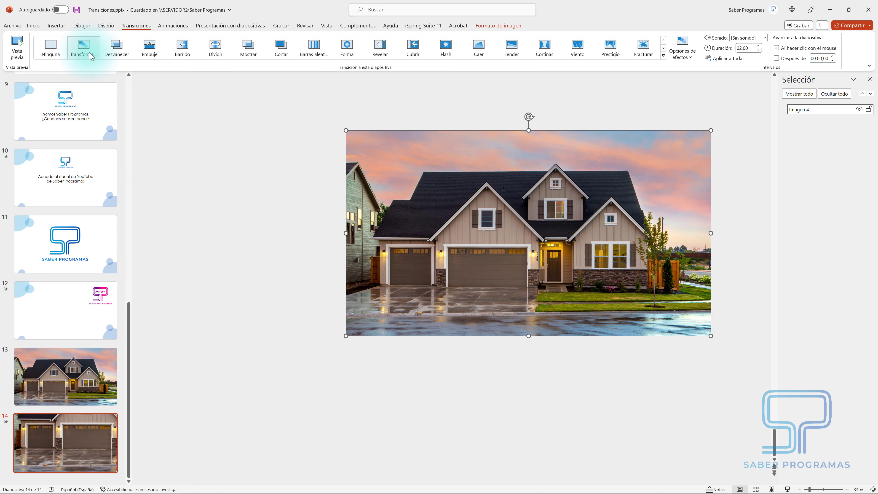
Duplicate the garage slide and shift the photo left to frame the front door.
right_click(63, 425)
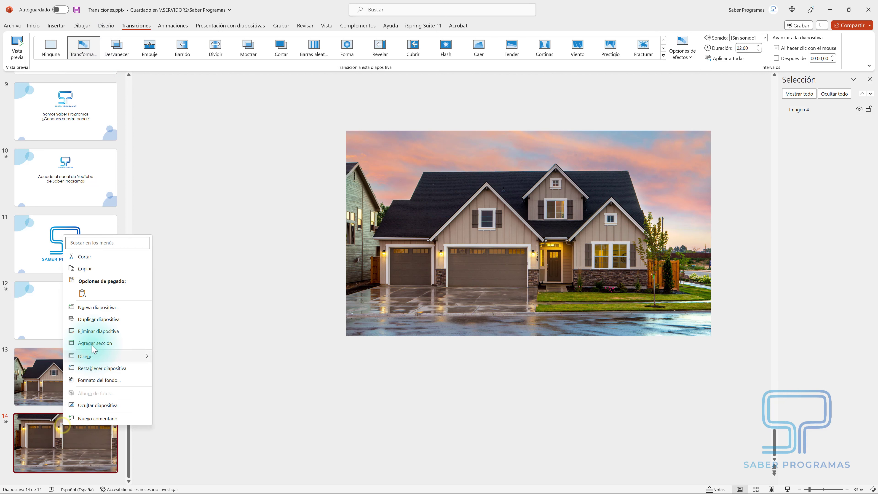
click(98, 318)
drag(517, 270, 396, 271)
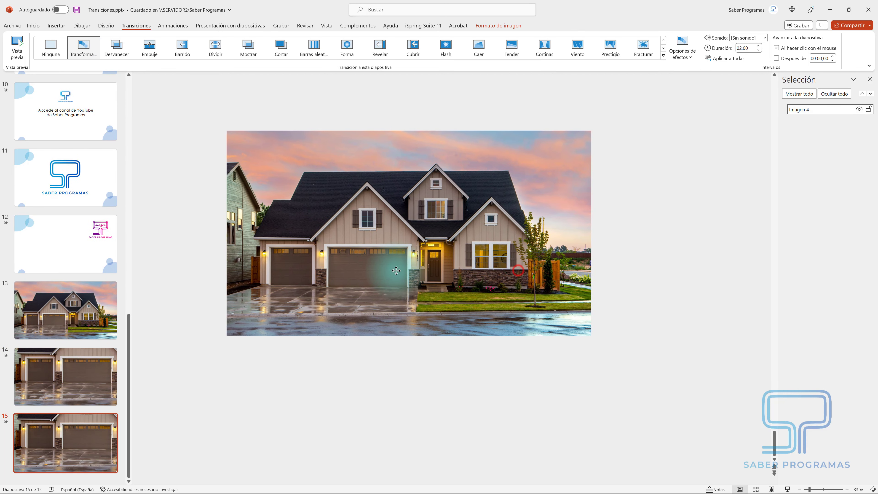
drag(464, 268, 441, 277)
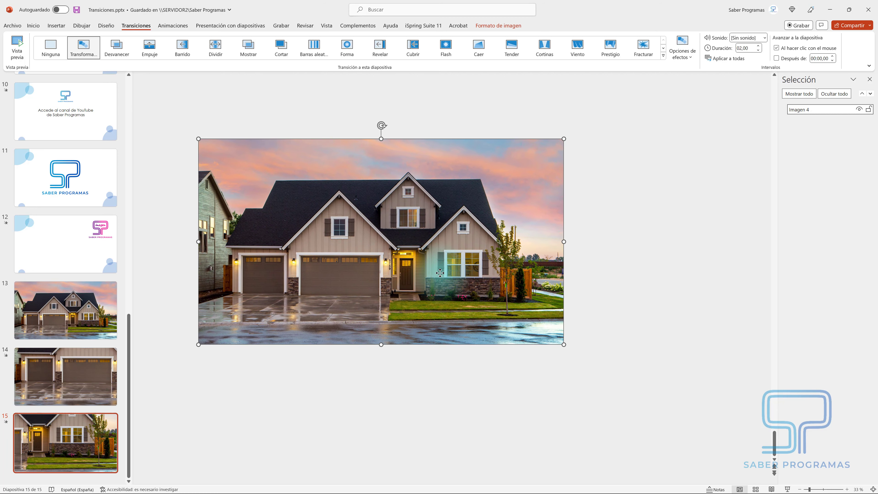
click(65, 310)
click(787, 489)
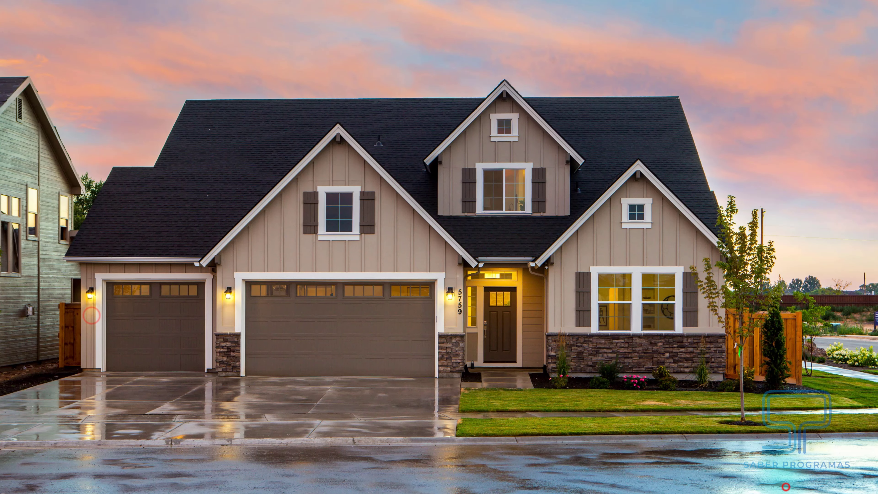
click(785, 486)
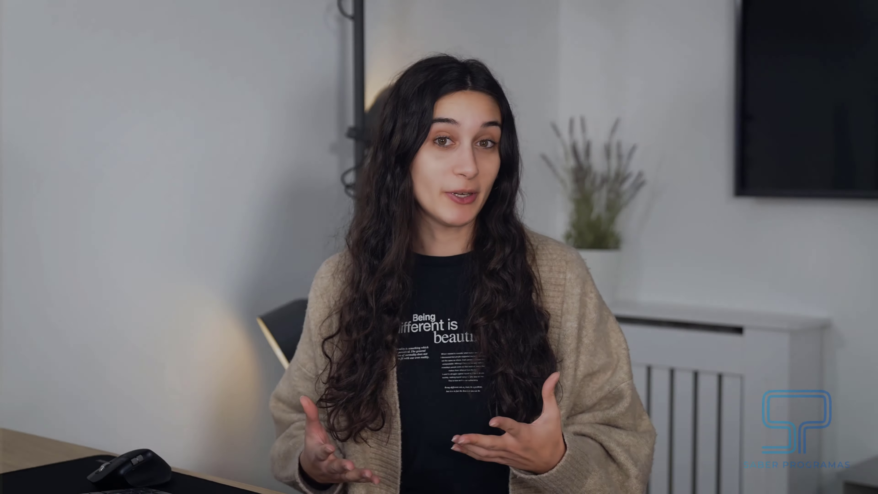